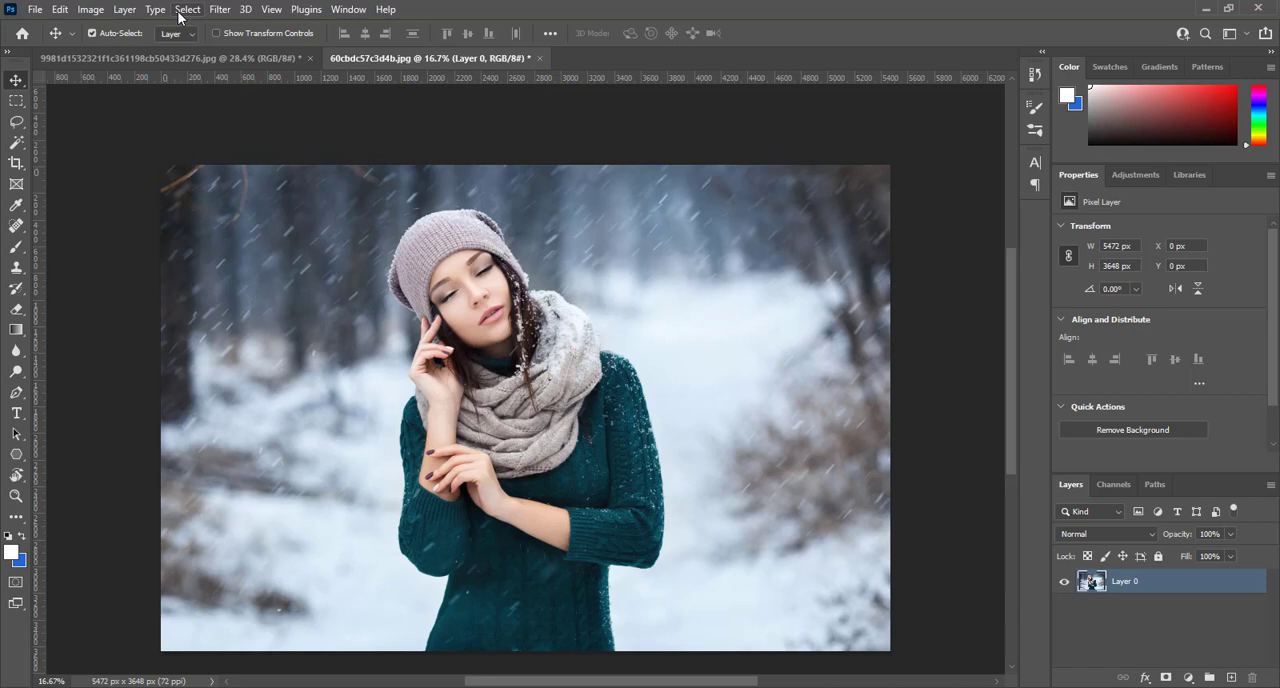
- Select the woman with Select Subject, mask out the snowy background, and toggle the layer mask off and on to compare
left_click(186, 10)
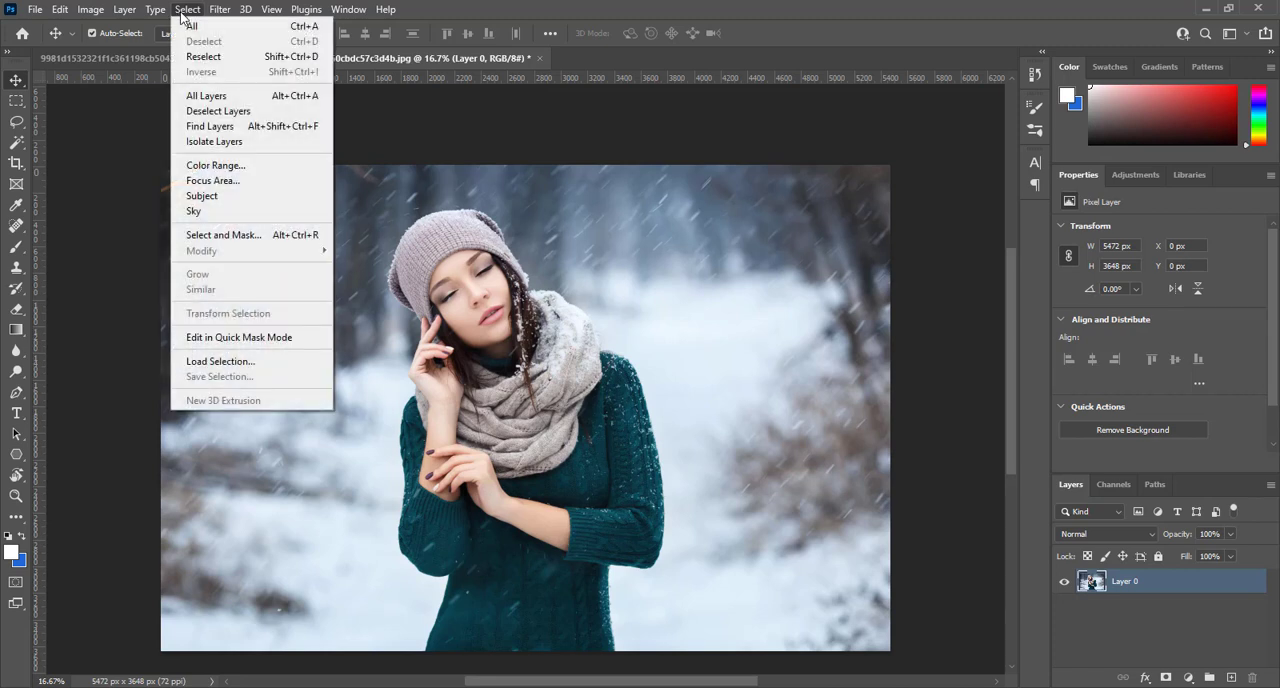
left_click(283, 199)
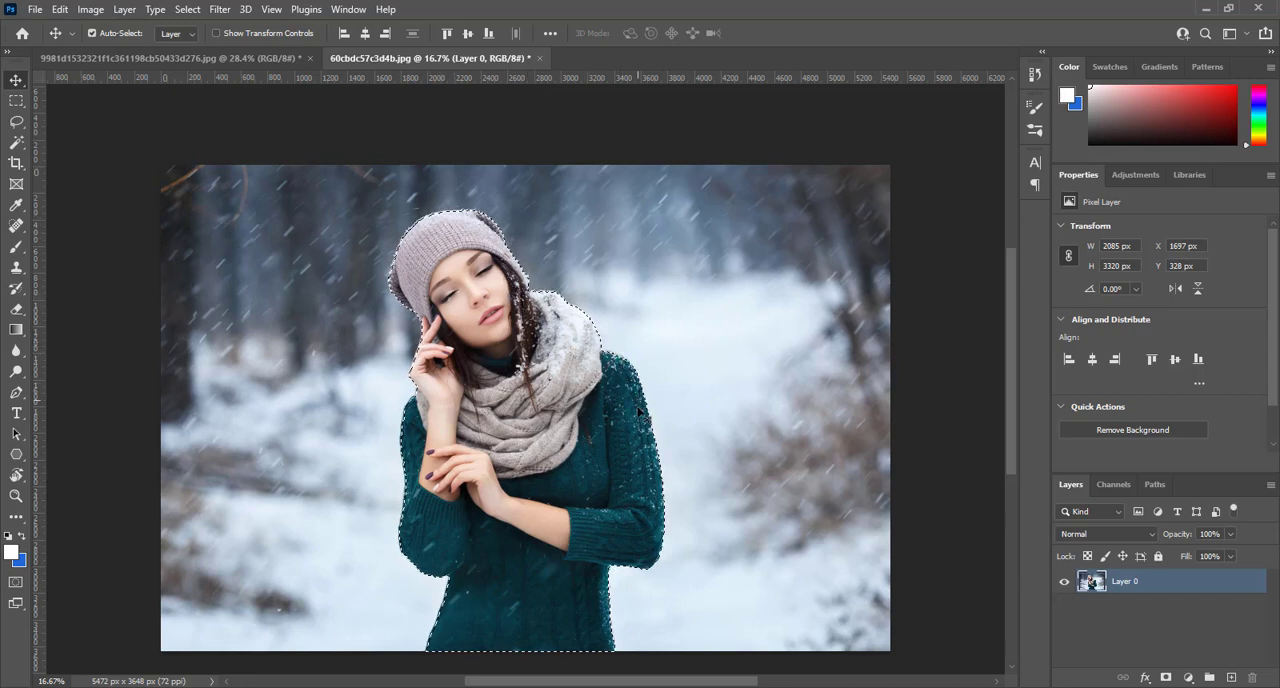
left_click(1166, 678)
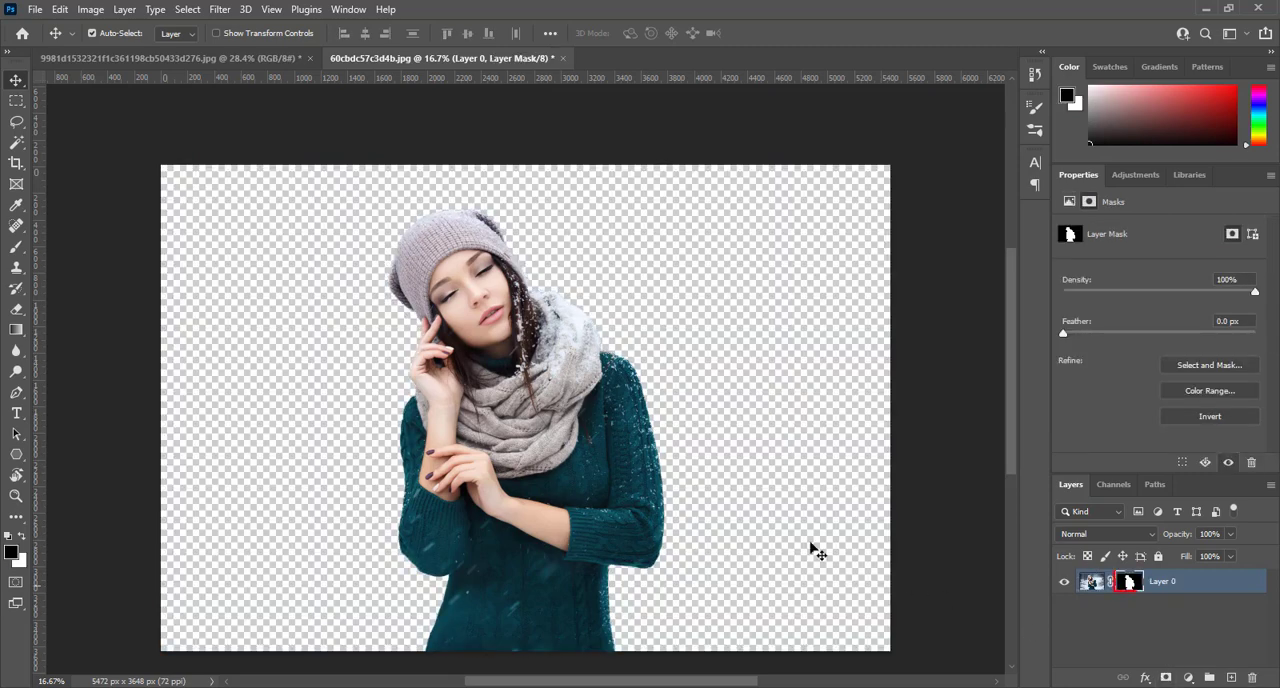
left_click(1128, 583, "shift")
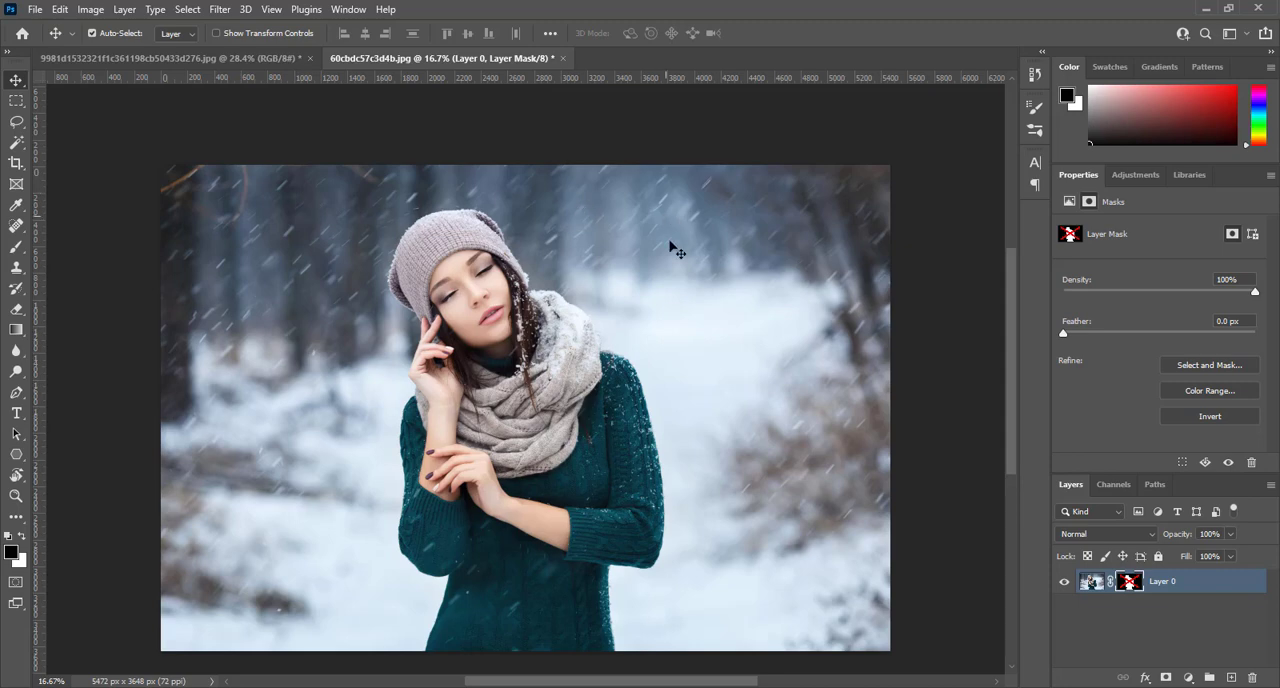
left_click(1128, 583, "shift")
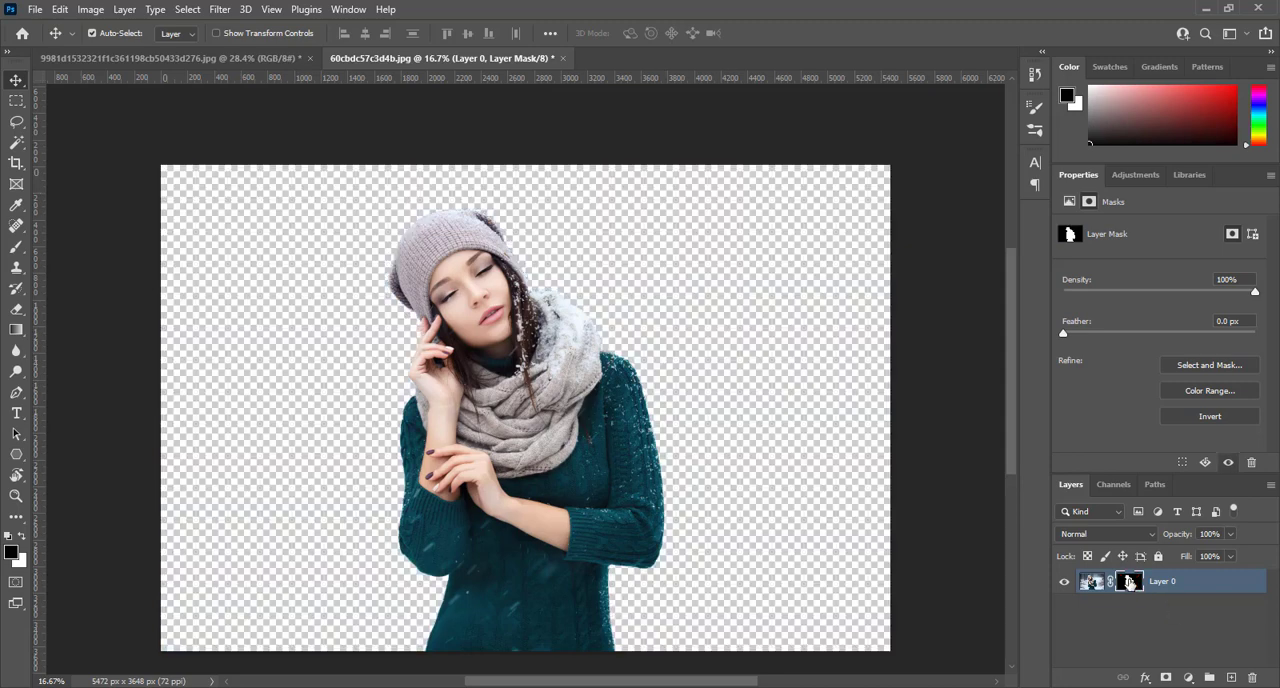
- Move the cut-out woman from the snowy portrait into the night street document as a new layer
left_click_drag(466, 283, 521, 250)
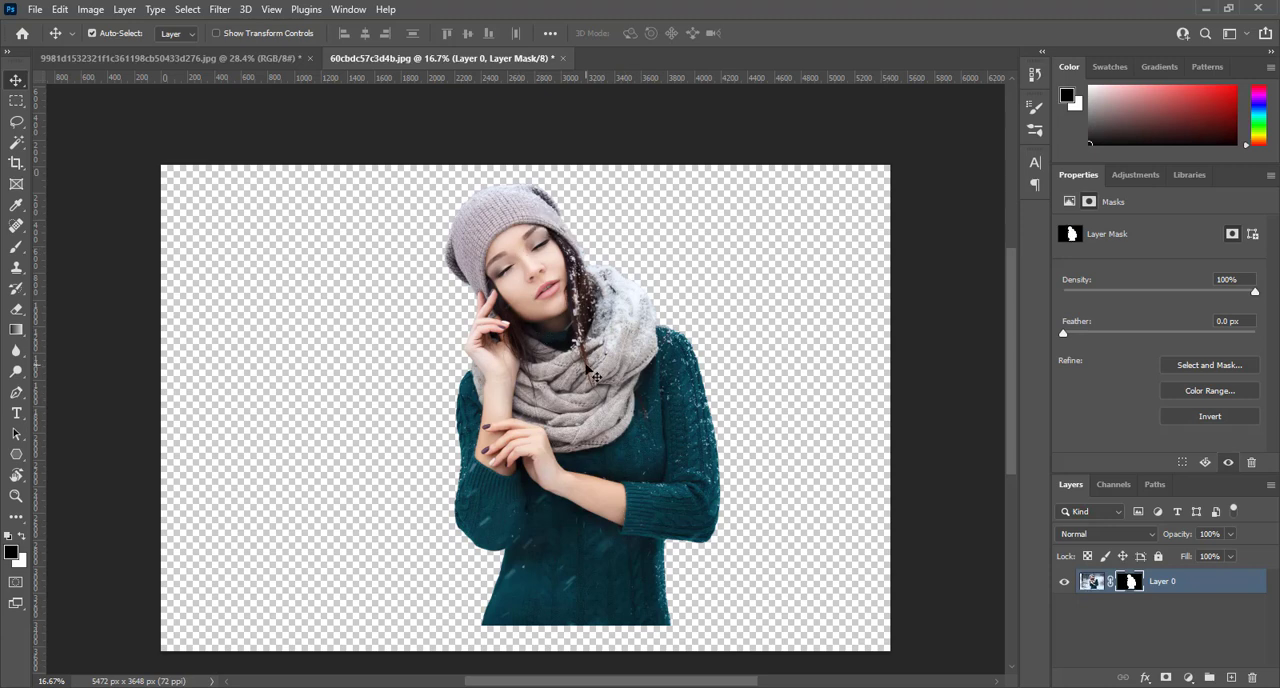
left_click_drag(586, 367, 656, 495)
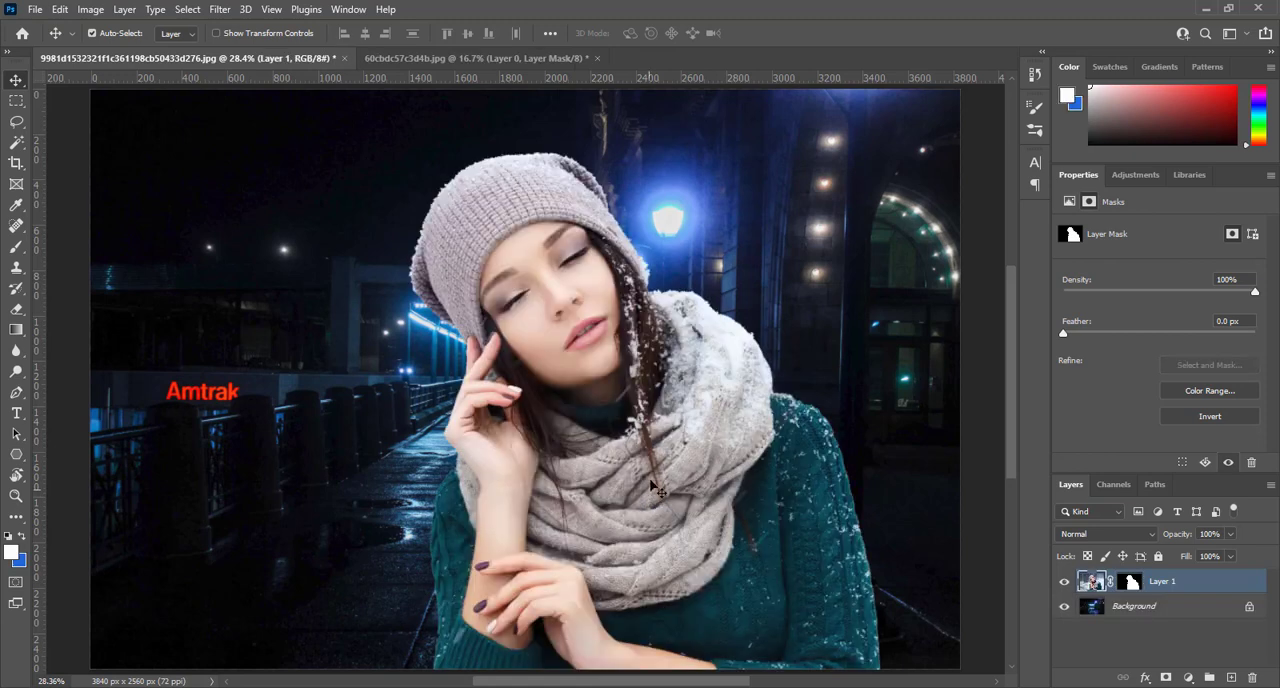
- Scale the woman's layer to about 71.17% and place her to the right of the lit walkway, with her lower body cropped by the image edge
key("ctrl+t")
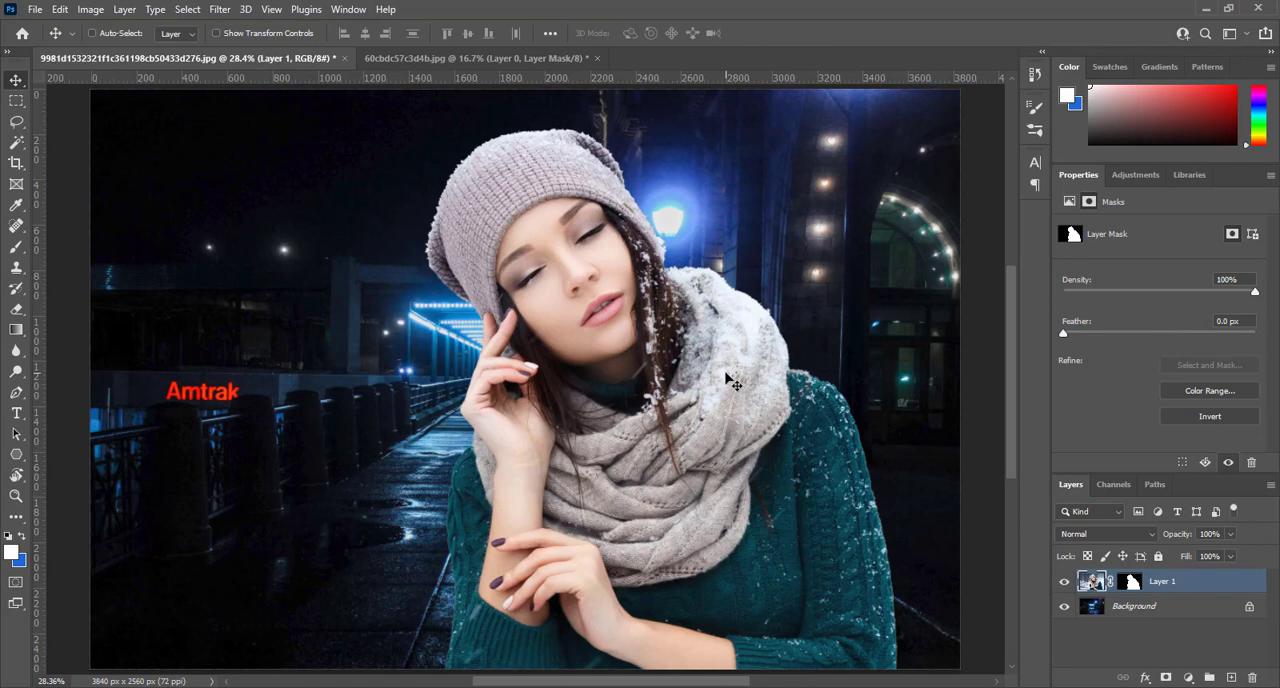
key("ctrl+0")
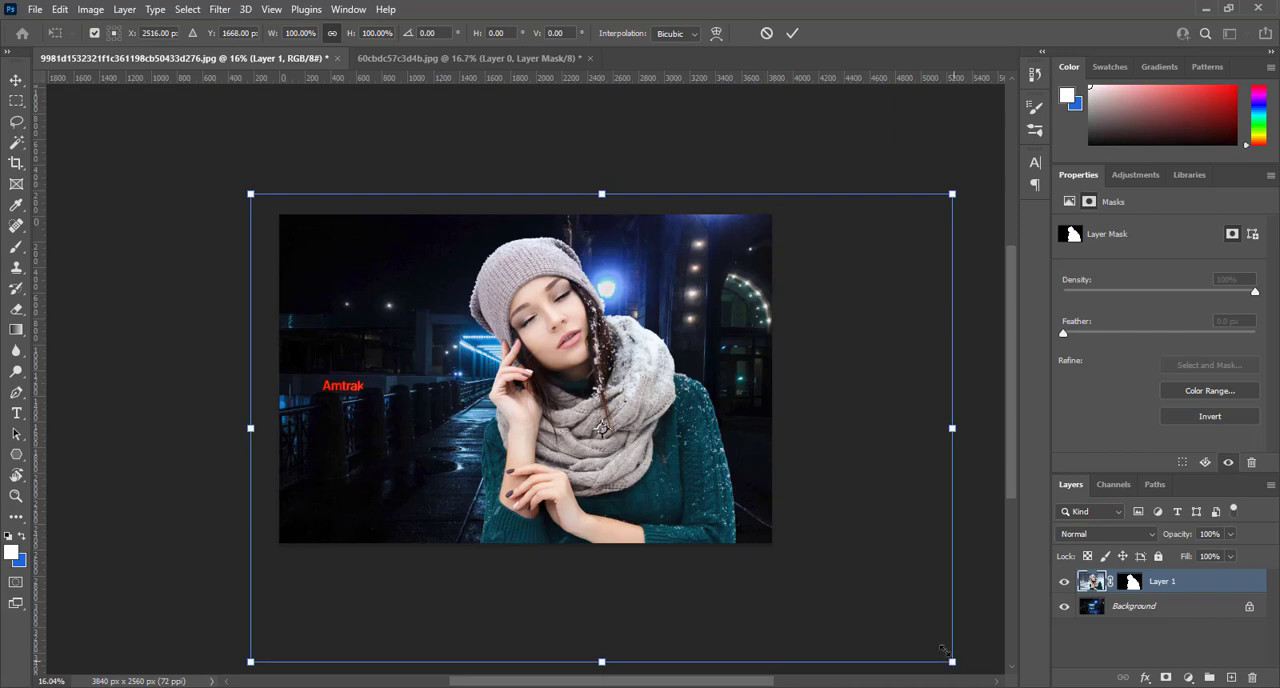
left_click_drag(944, 650, 814, 511)
left_click_drag(245, 192, 288, 219)
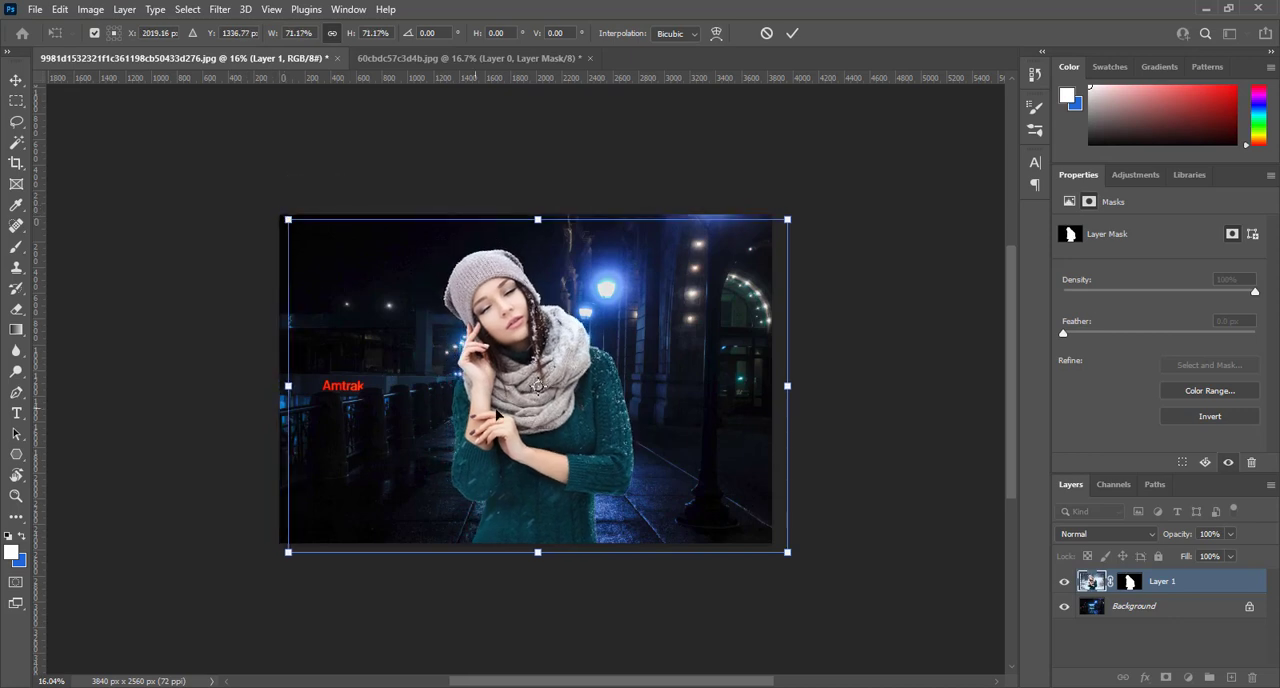
left_click_drag(541, 420, 629, 431)
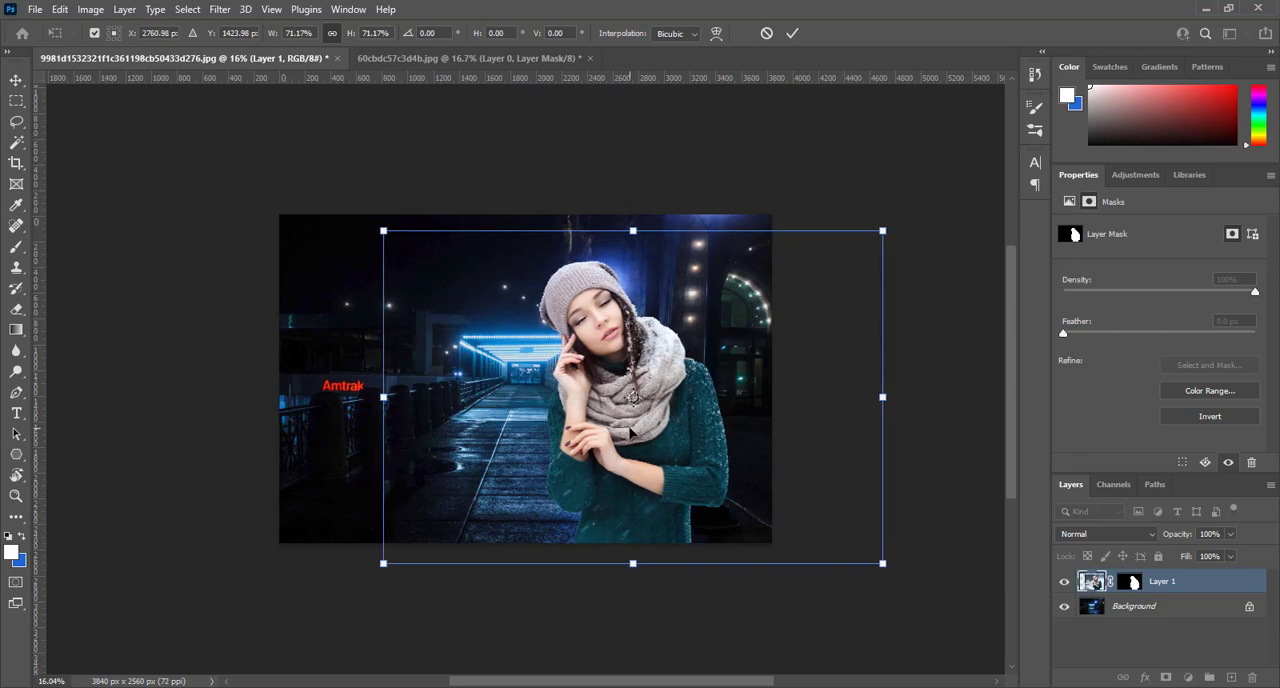
key("Return")
key("ctrl")
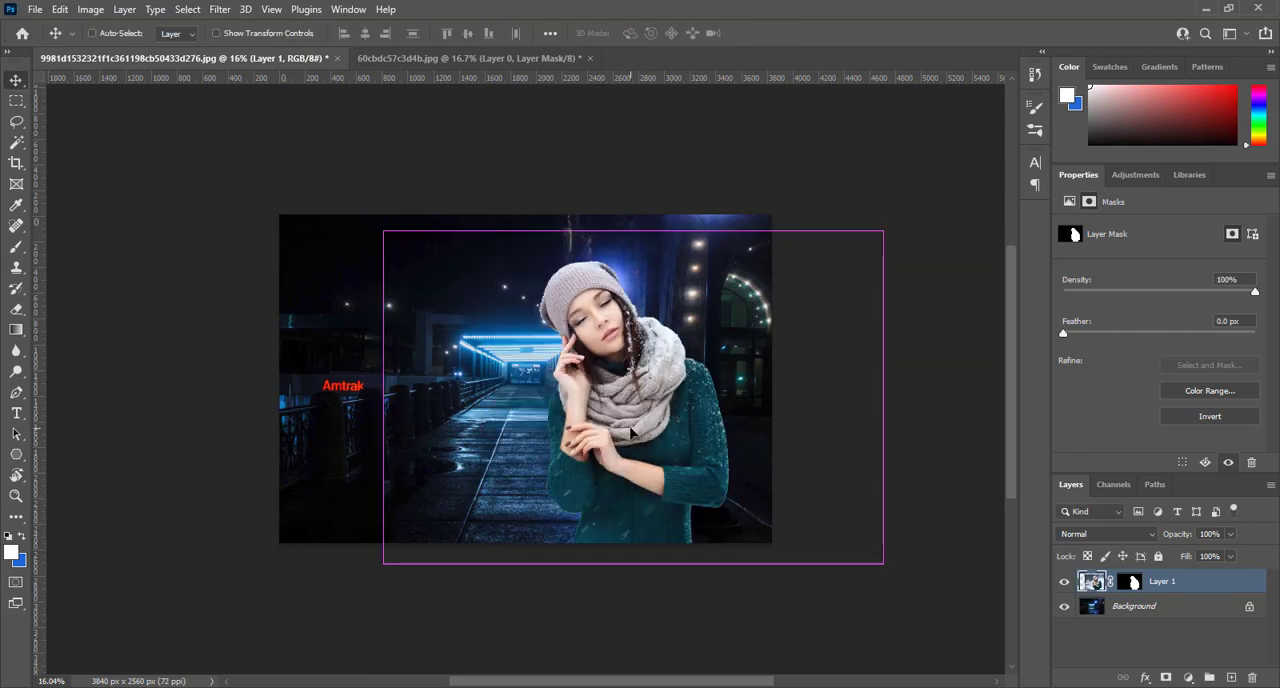
key("ctrl+0")
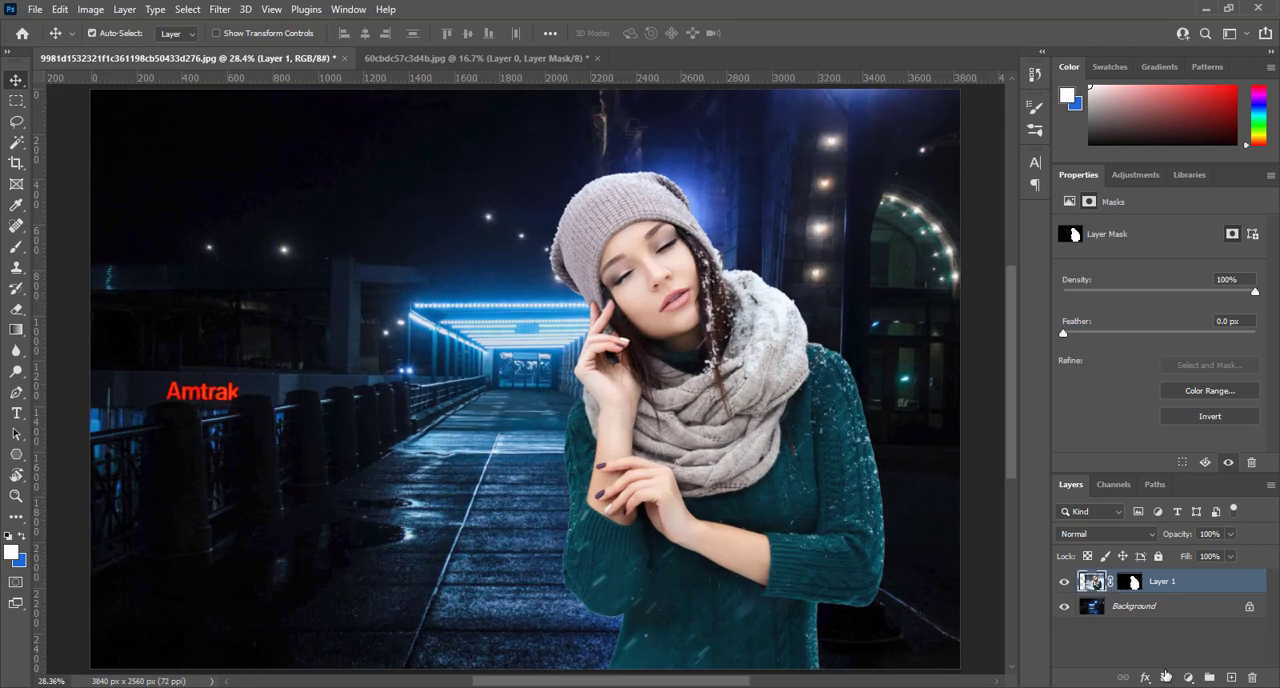
- Add a Curves adjustment layer clipped to the woman's layer, keeping the curve at its default shape
left_click(1188, 678)
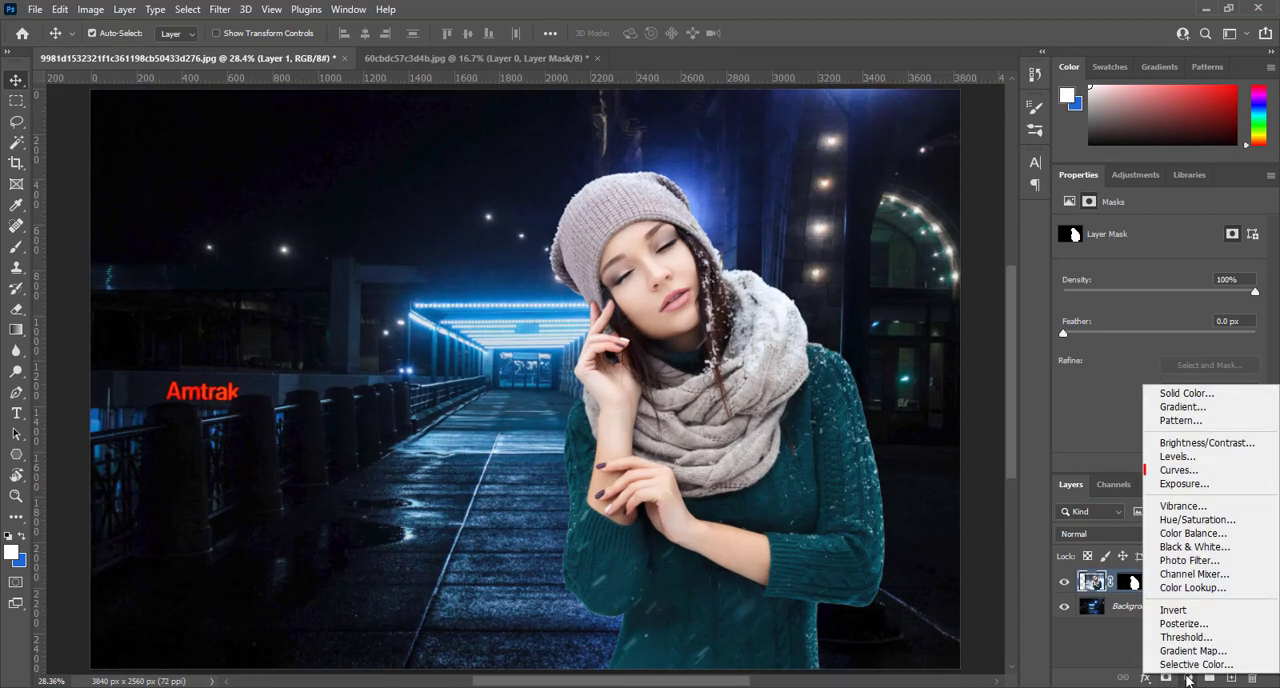
left_click(1238, 476)
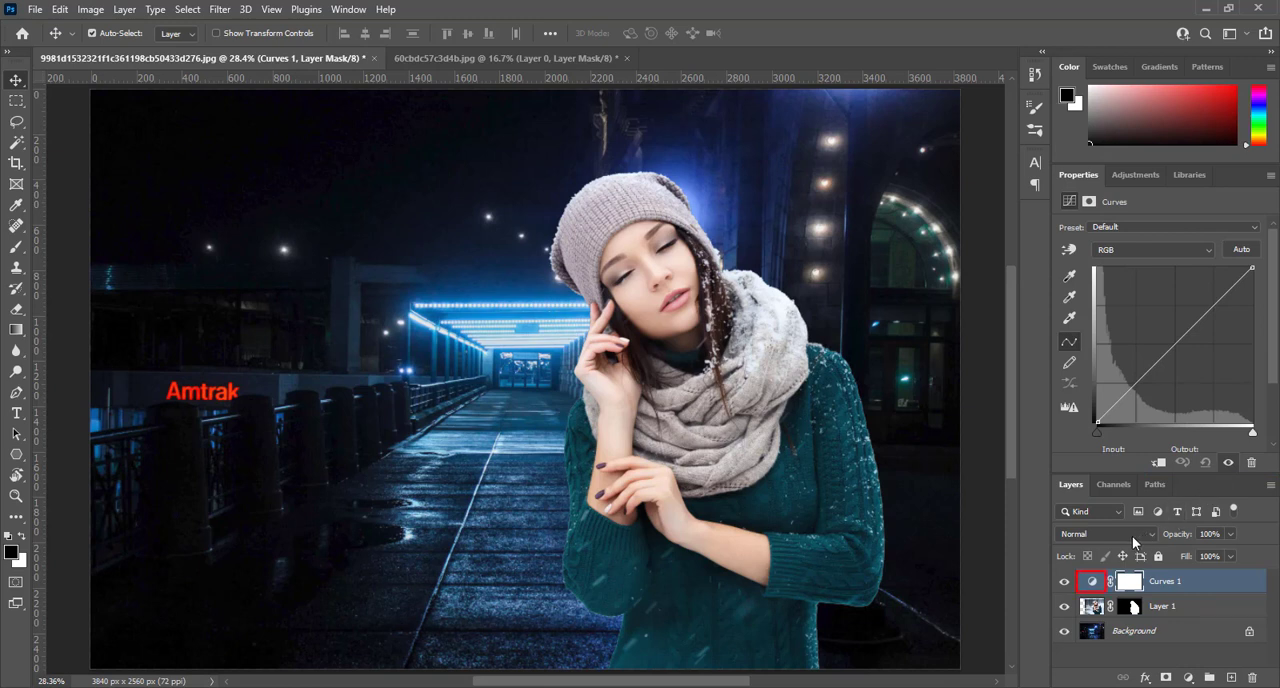
left_click(1092, 581)
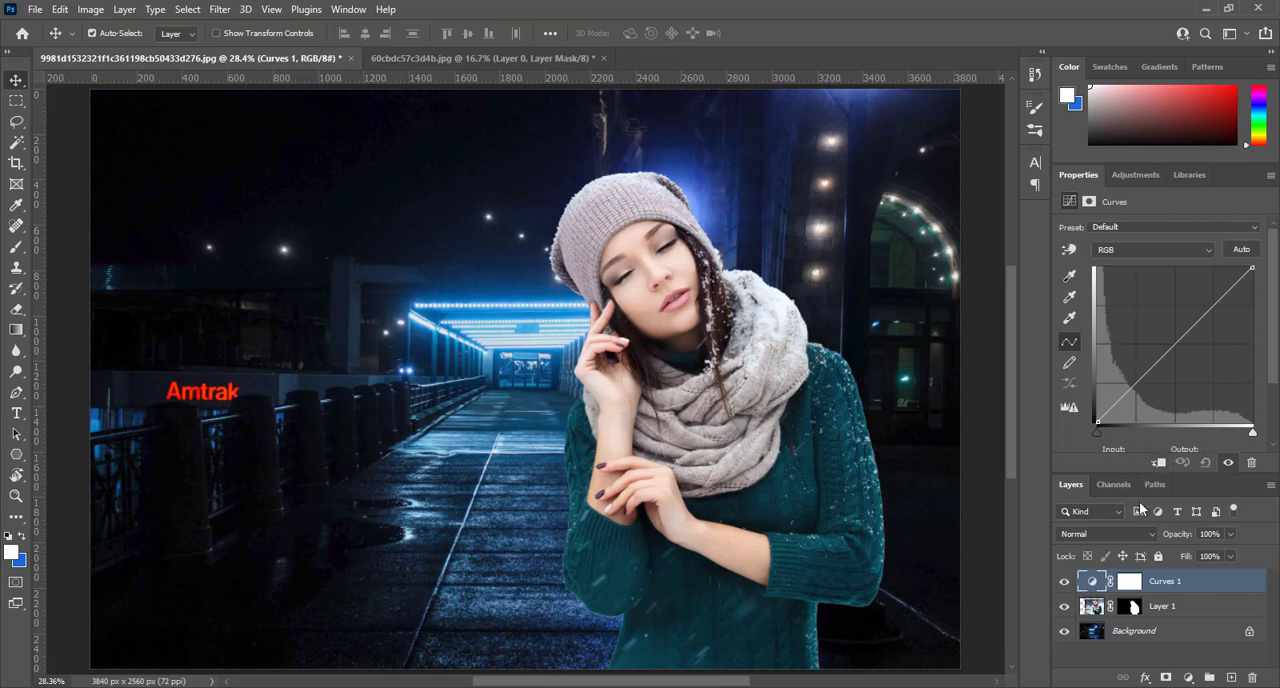
left_click(1158, 464)
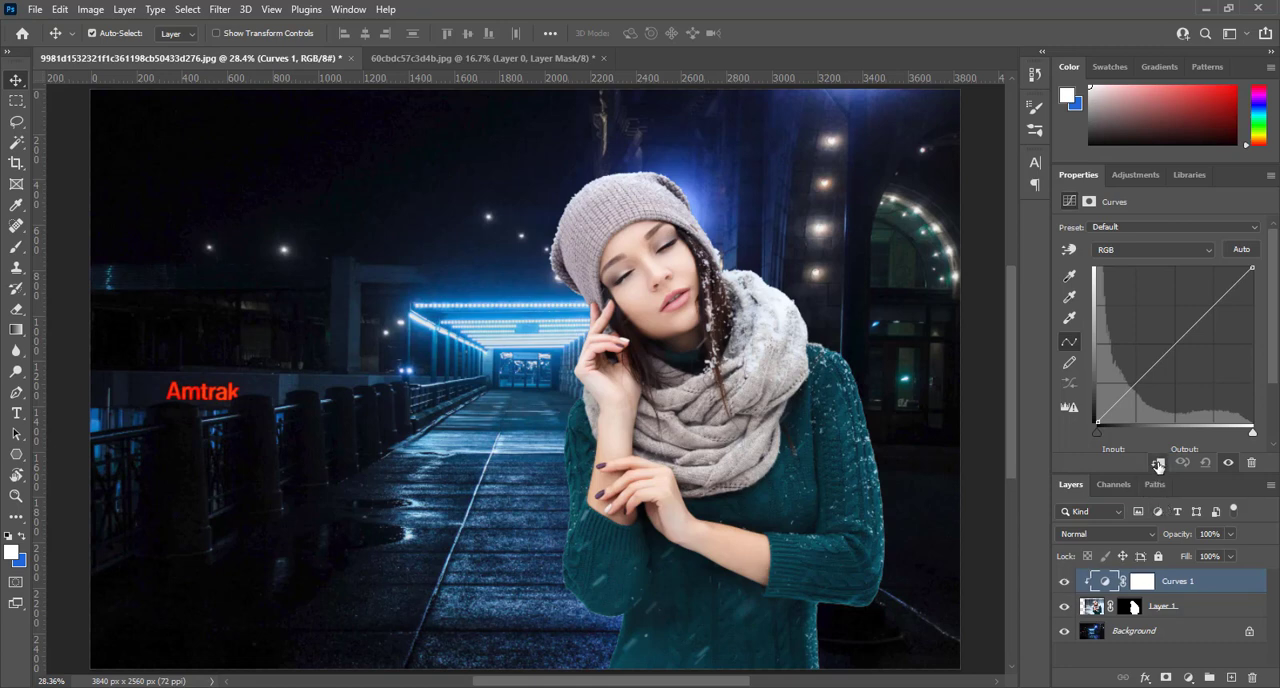
mouse_move(1175, 345)
left_mouse_down()
mouse_move(1182, 377)
mouse_move(1138, 317)
mouse_move(1158, 360)
left_mouse_up()
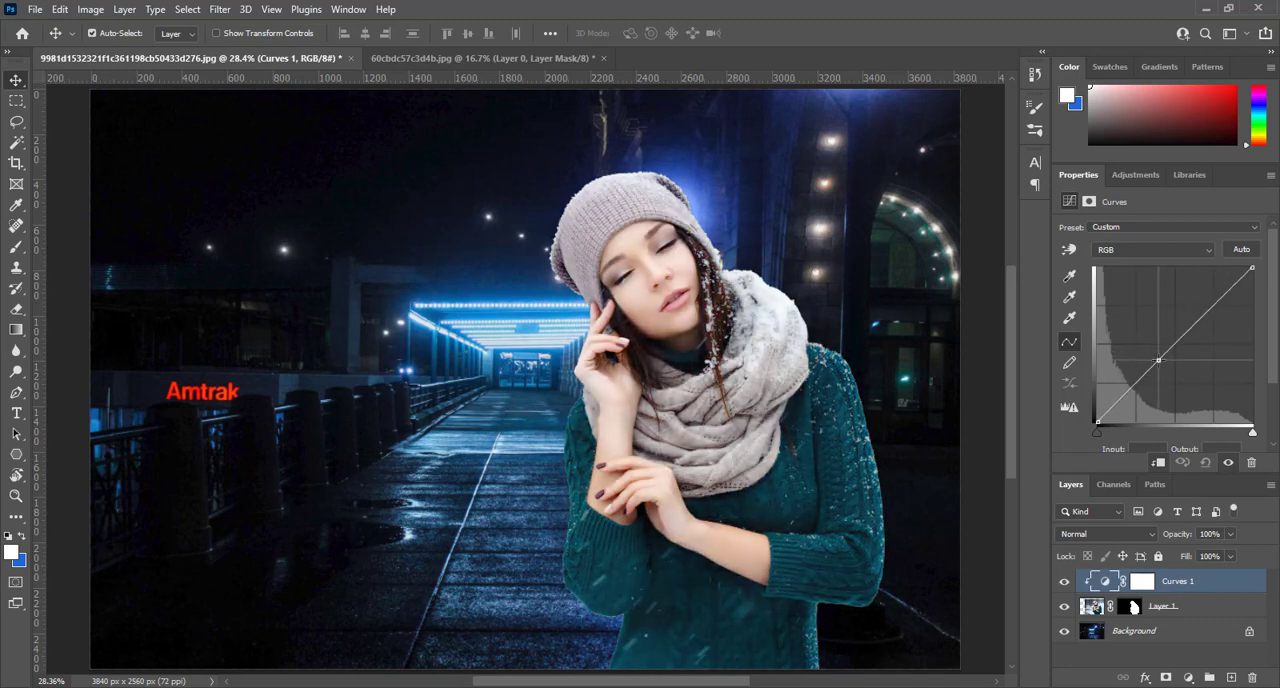
left_click(1205, 462)
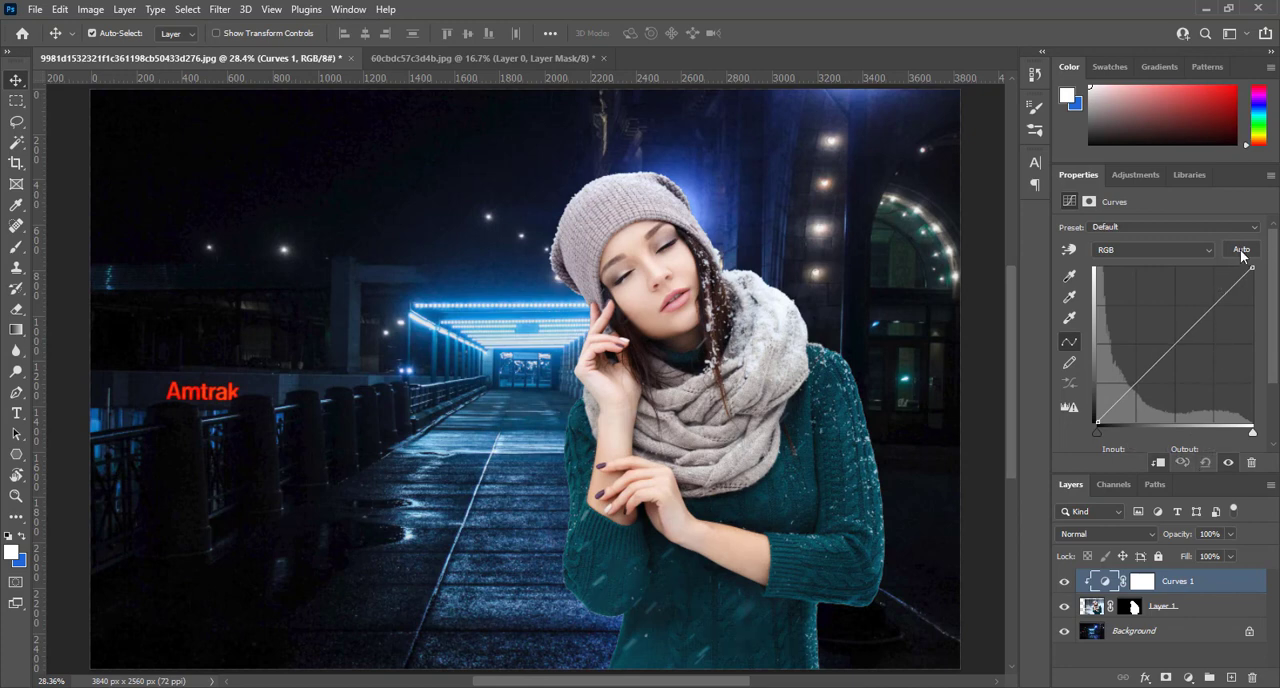
- Set the Curves auto options to Find Dark & Light Colors and sample the dark night sky as target shadow color #010101
left_click(1270, 178)
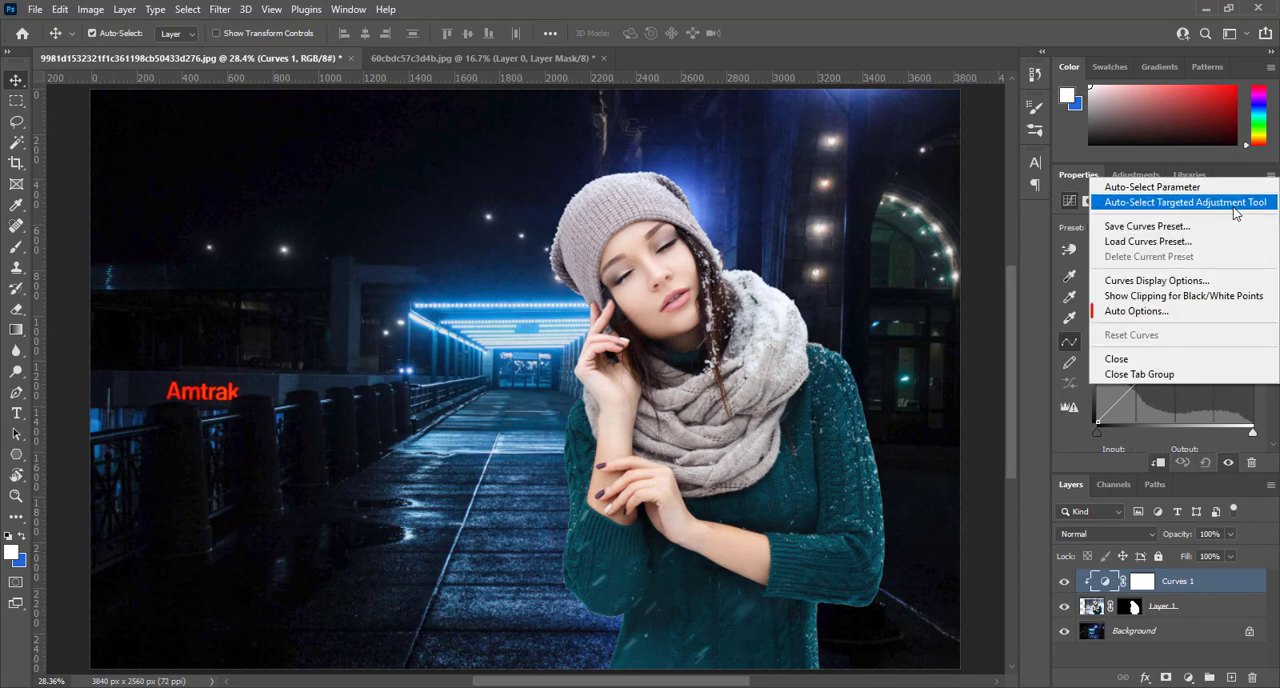
left_click(1184, 311)
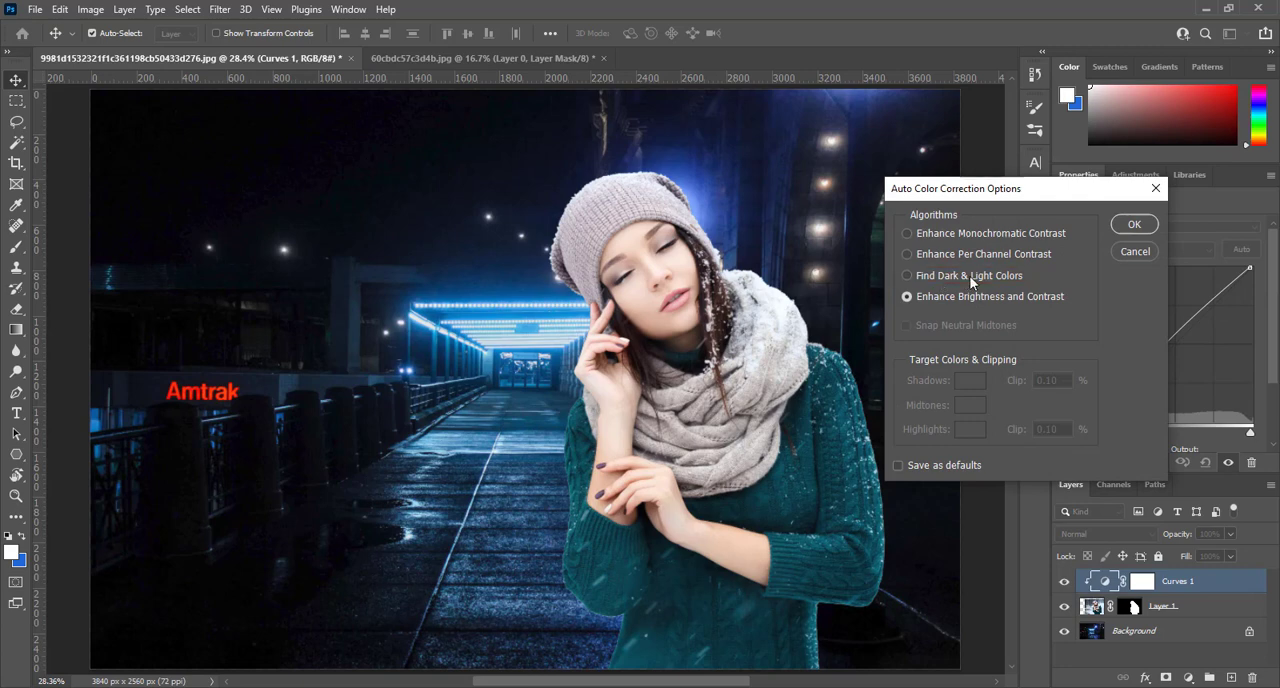
left_click(907, 275)
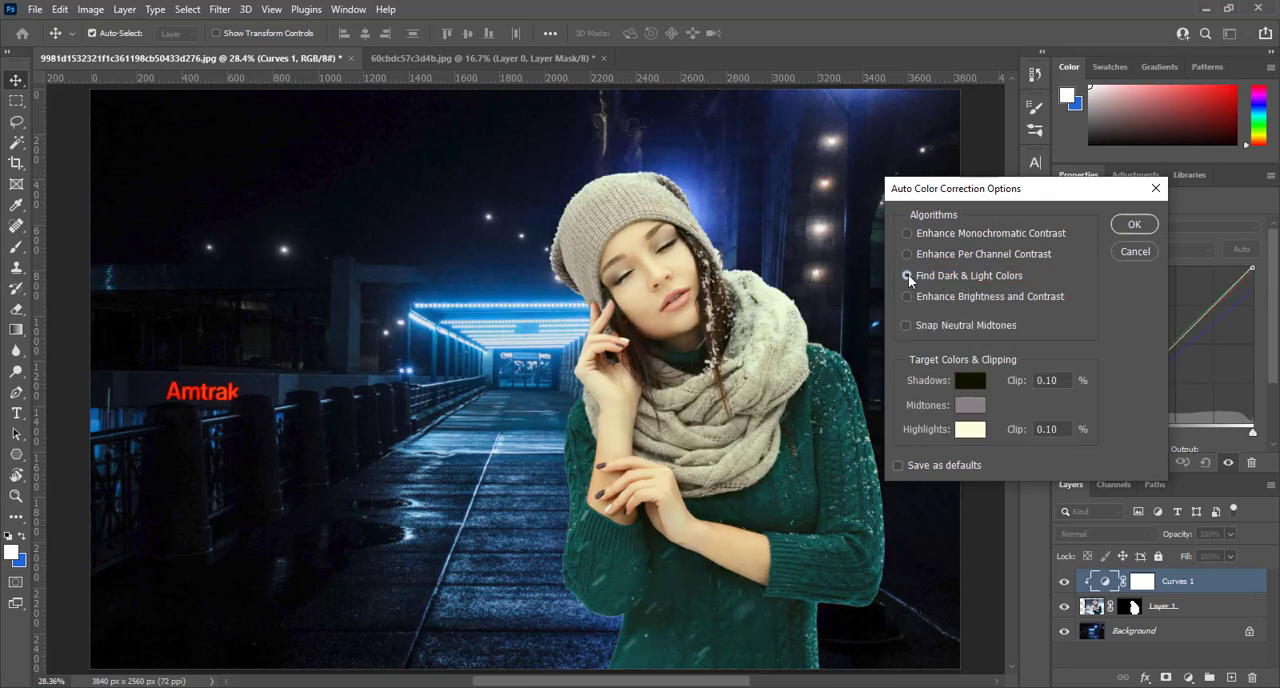
left_click(968, 381)
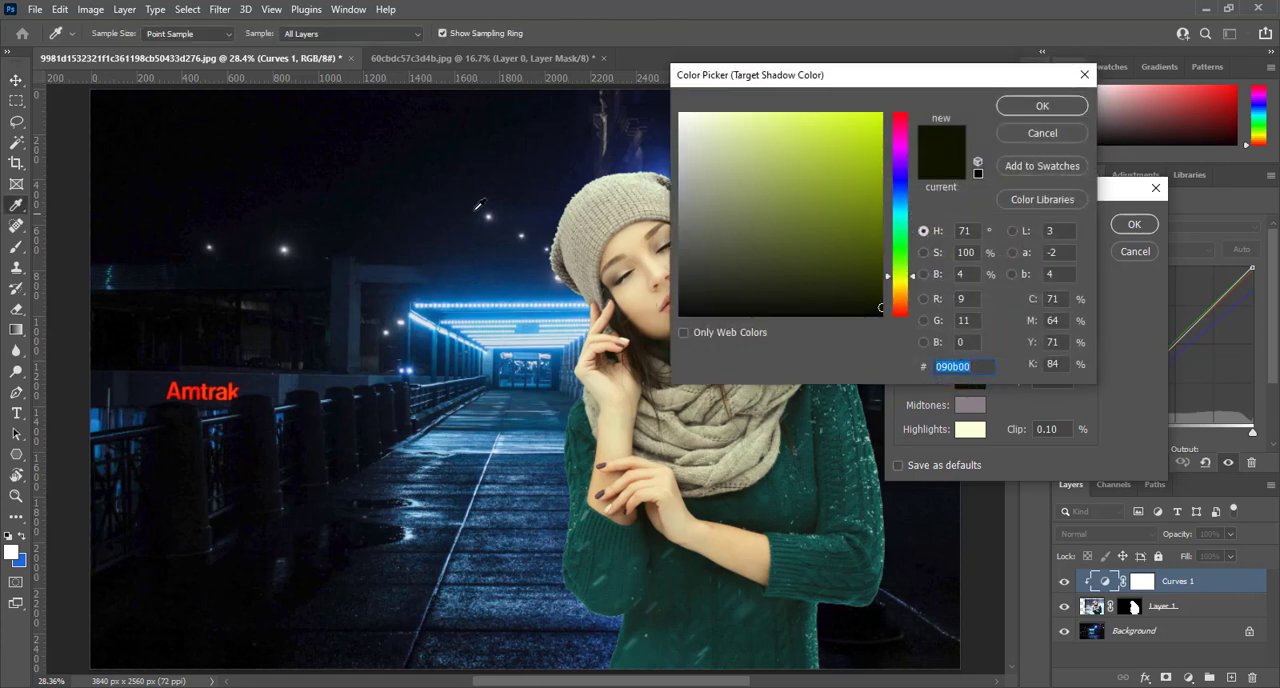
left_click(183, 146)
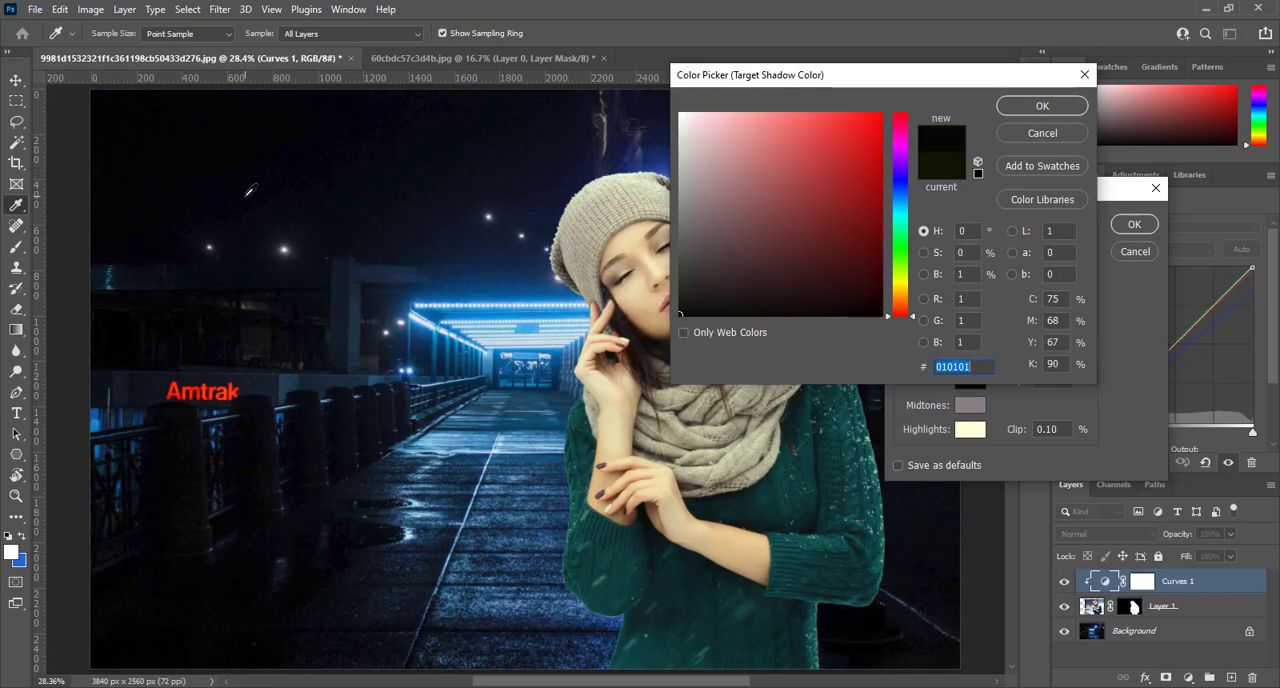
left_click(1029, 106)
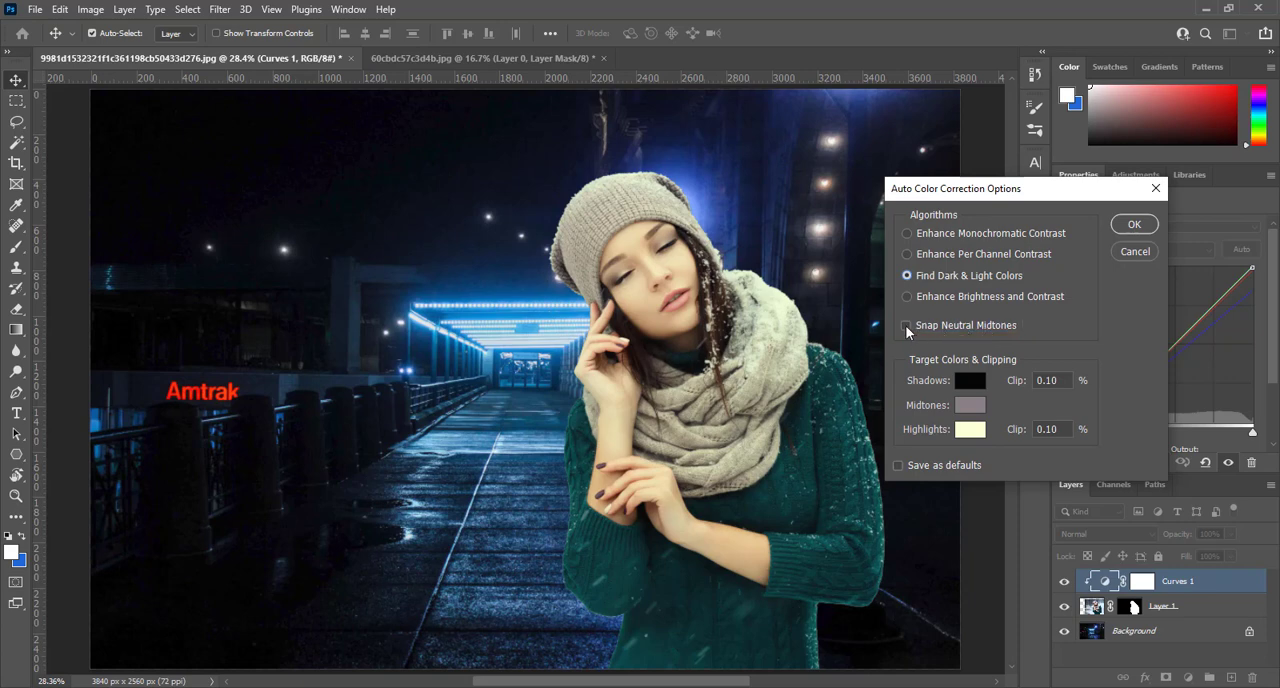
- Set the target highlight color to light blue #74b2e3, sampling the lit walkway canopy and fine-tuning the shade
left_click(969, 430)
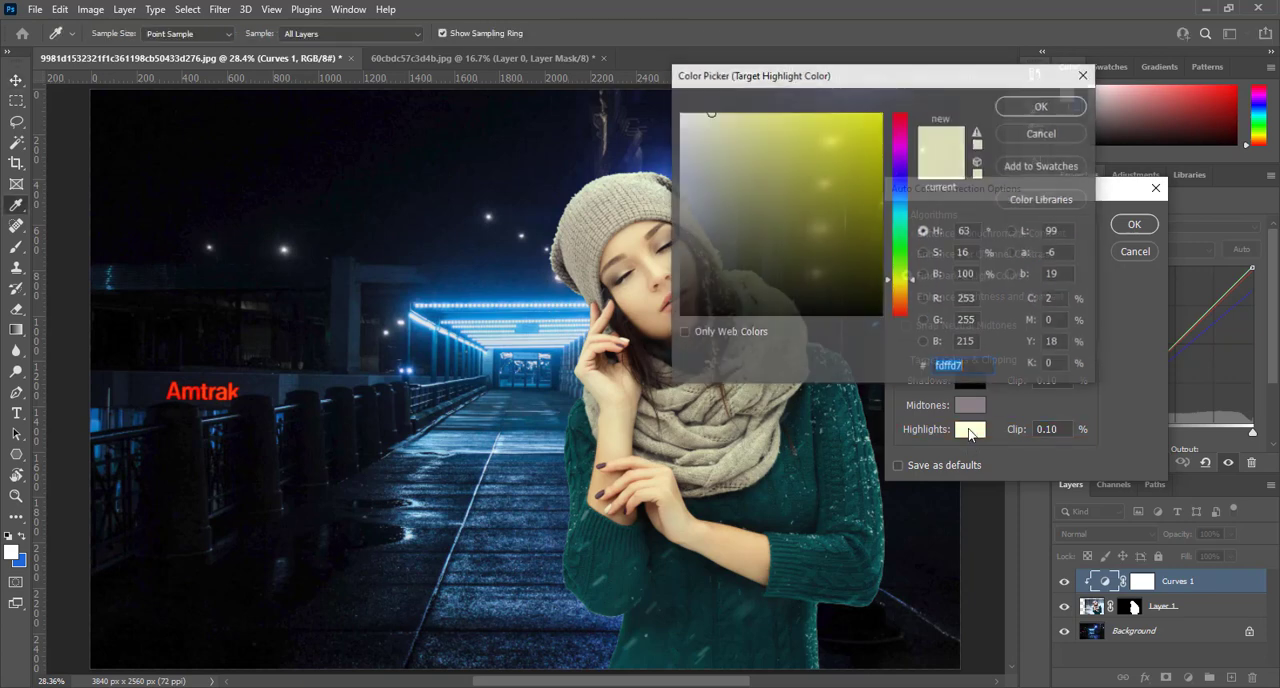
left_click(527, 342)
left_click(522, 344)
left_click(519, 346)
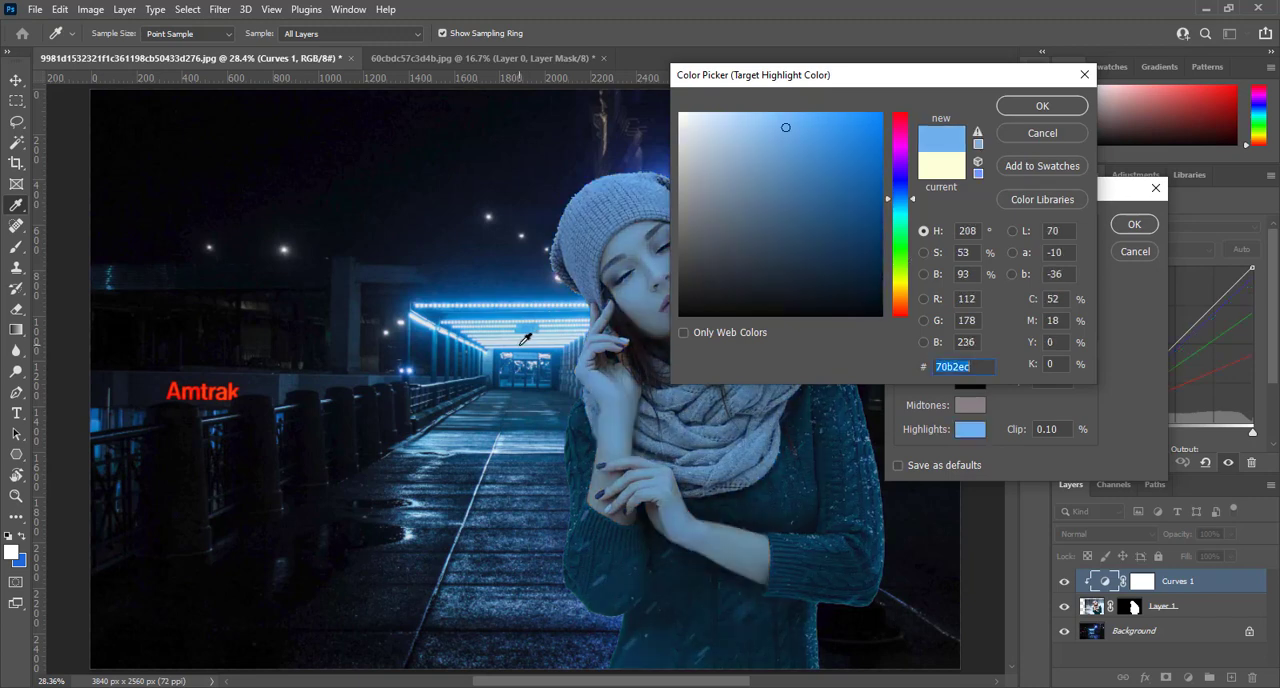
left_click(525, 340)
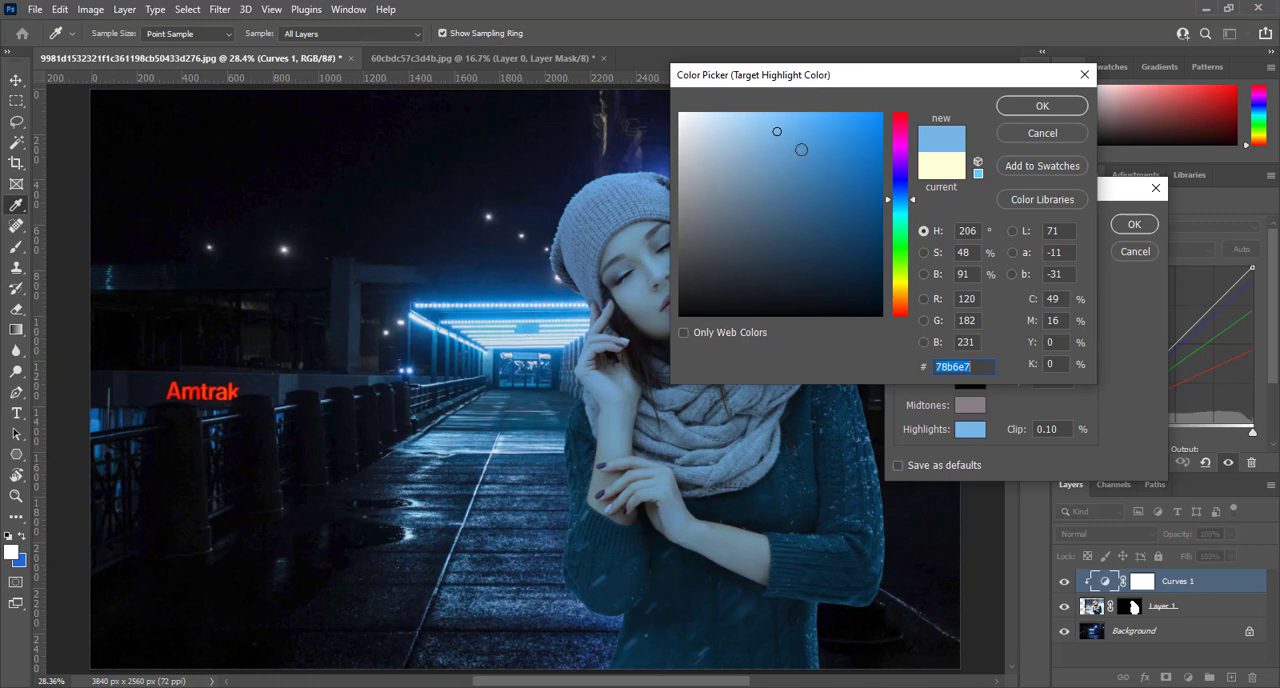
left_click_drag(779, 131, 778, 135)
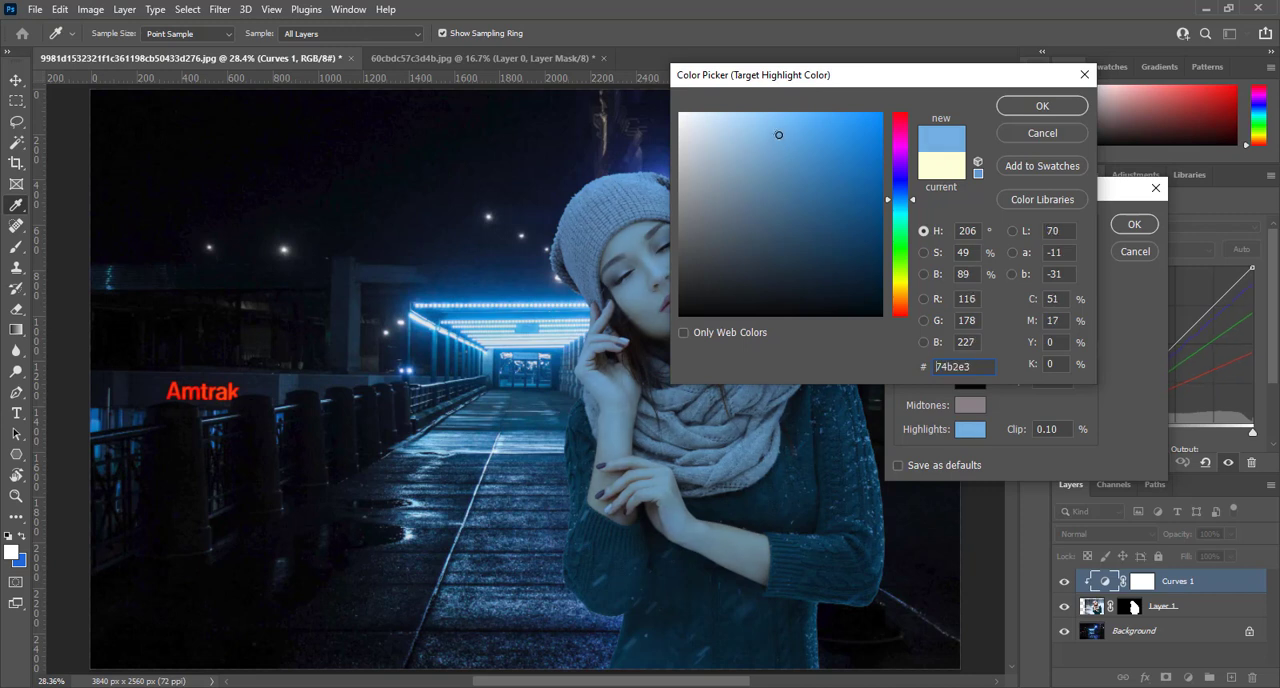
left_click_drag(837, 87, 911, 96)
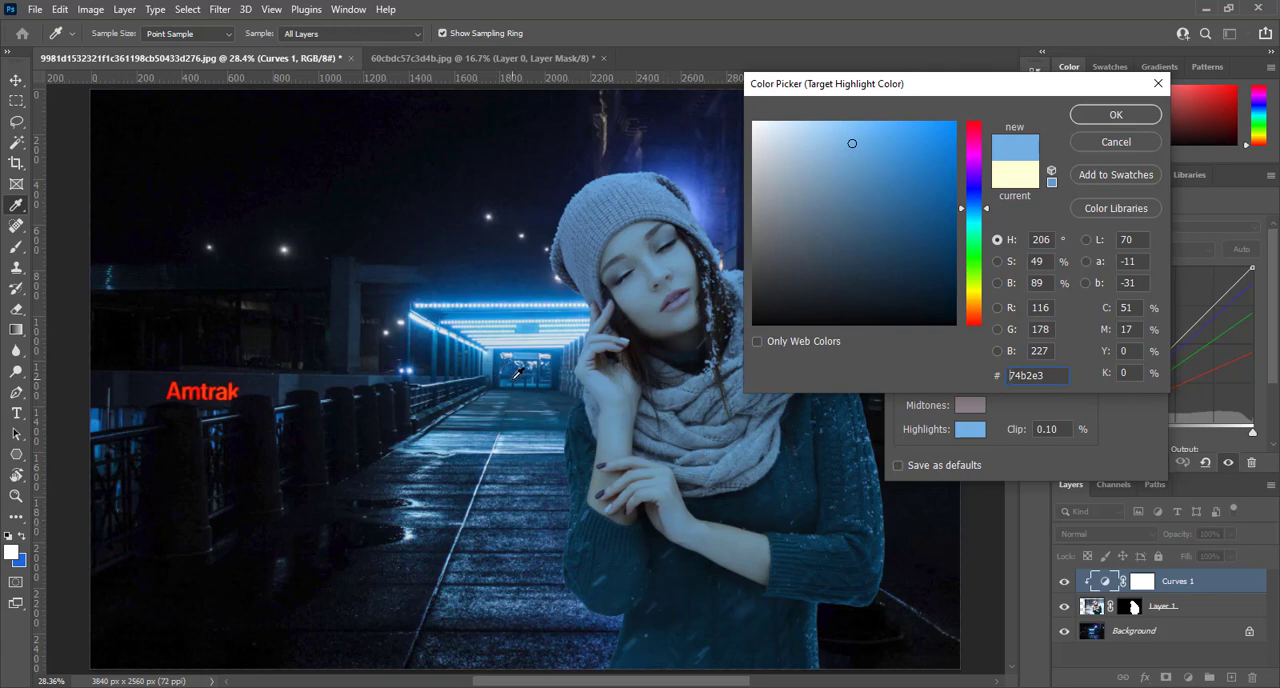
left_click(1116, 114)
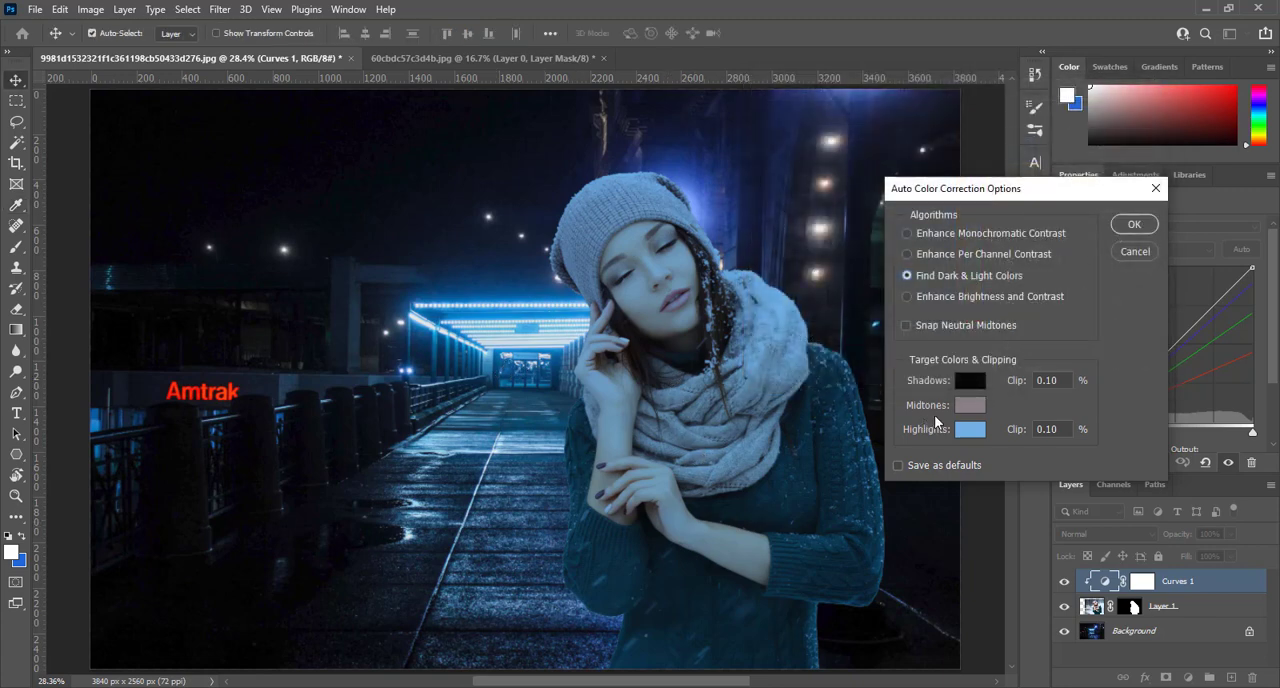
- Set the target midtone color to #014c8c, starting from a background blue, and apply the correction without saving the colors as defaults
left_click(967, 406)
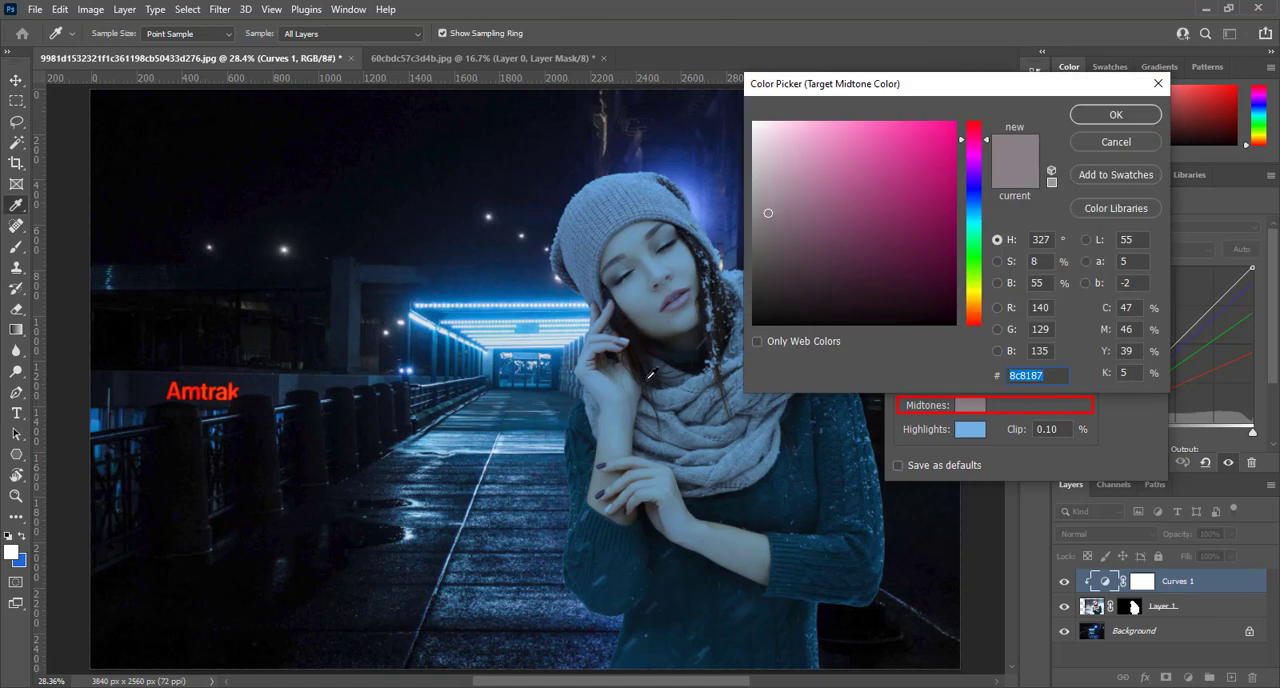
left_click(519, 274)
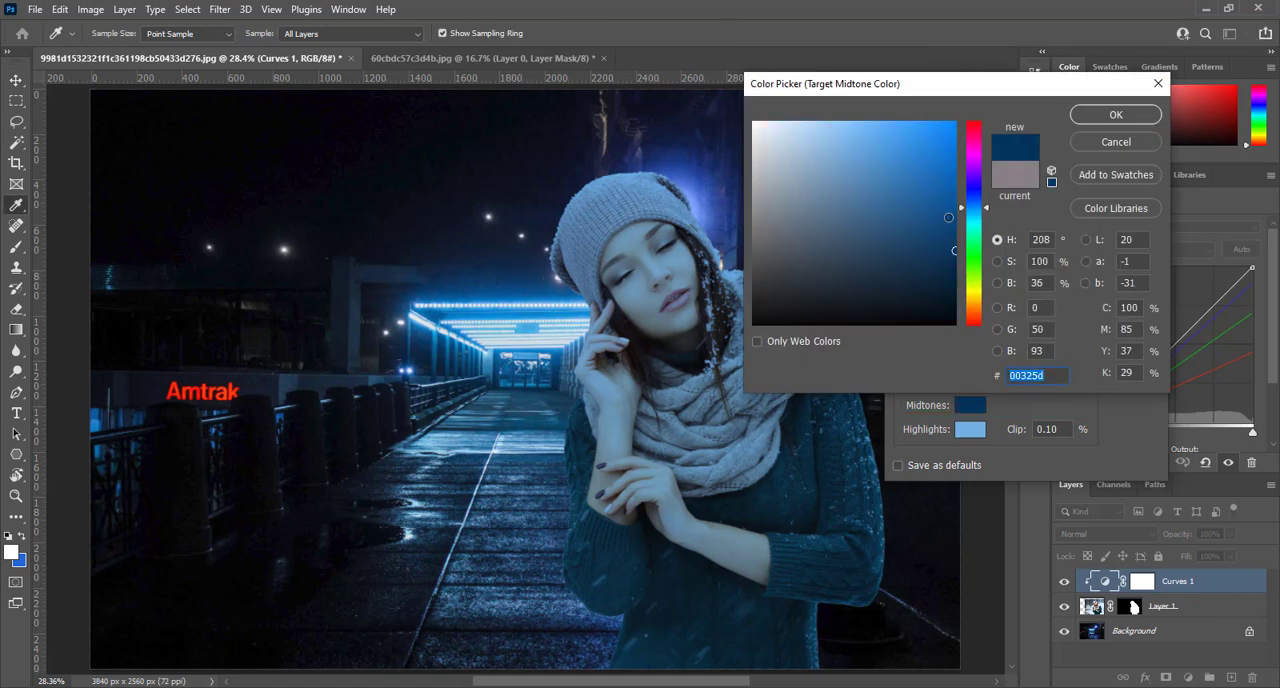
left_click_drag(948, 217, 956, 212)
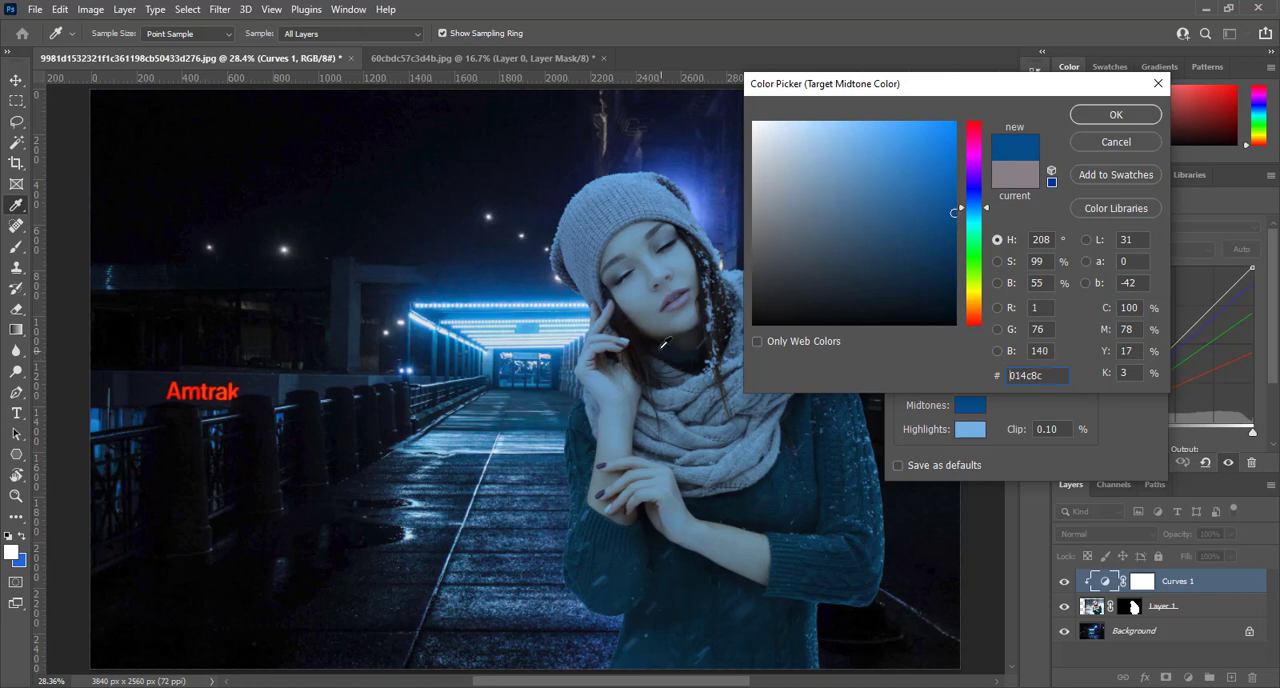
left_click(1110, 115)
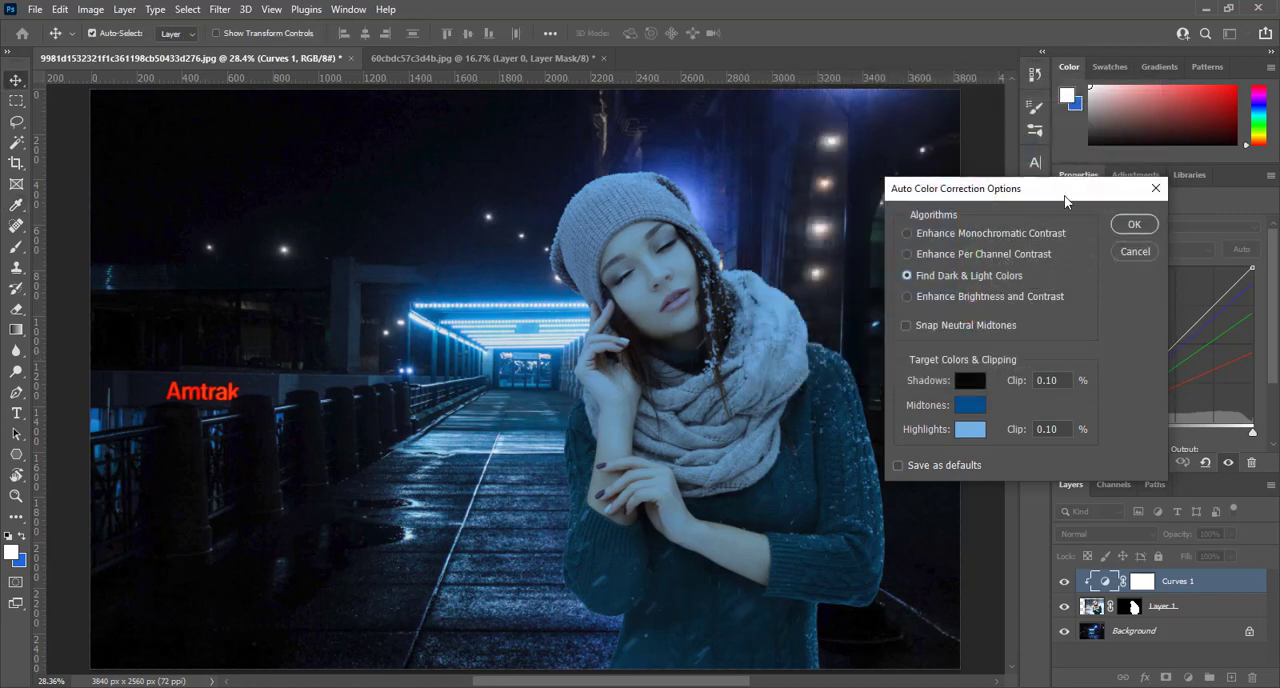
left_click(1133, 225)
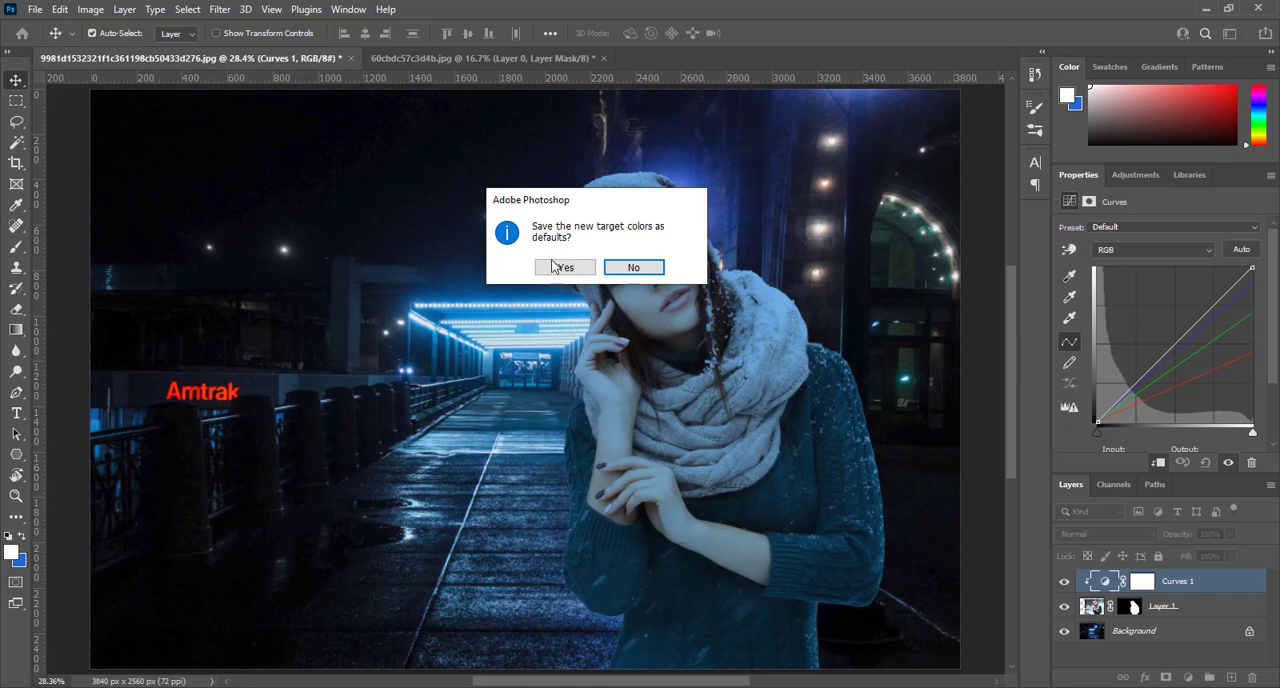
left_click(659, 272)
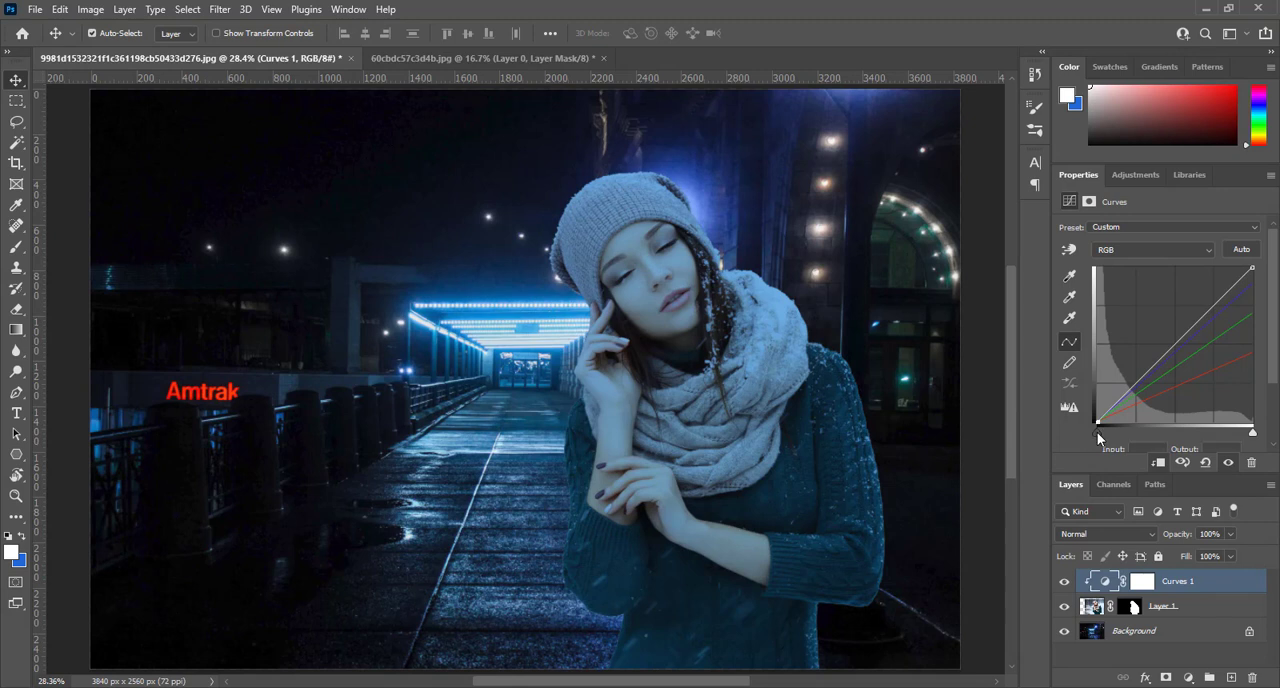
- Increase the woman's contrast by moving the RGB curve's black and white points inward, and compare with the Curves layer hidden and shown
left_click_drag(1098, 433, 1115, 437)
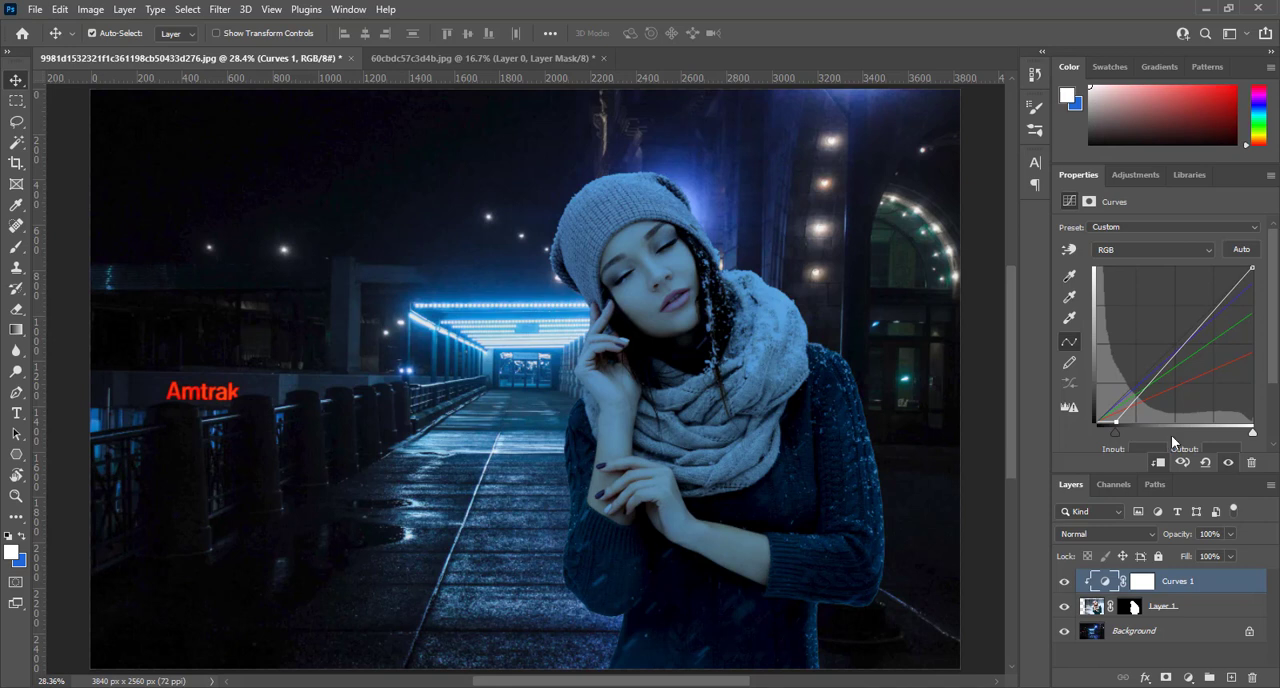
left_click_drag(1253, 433, 1236, 436)
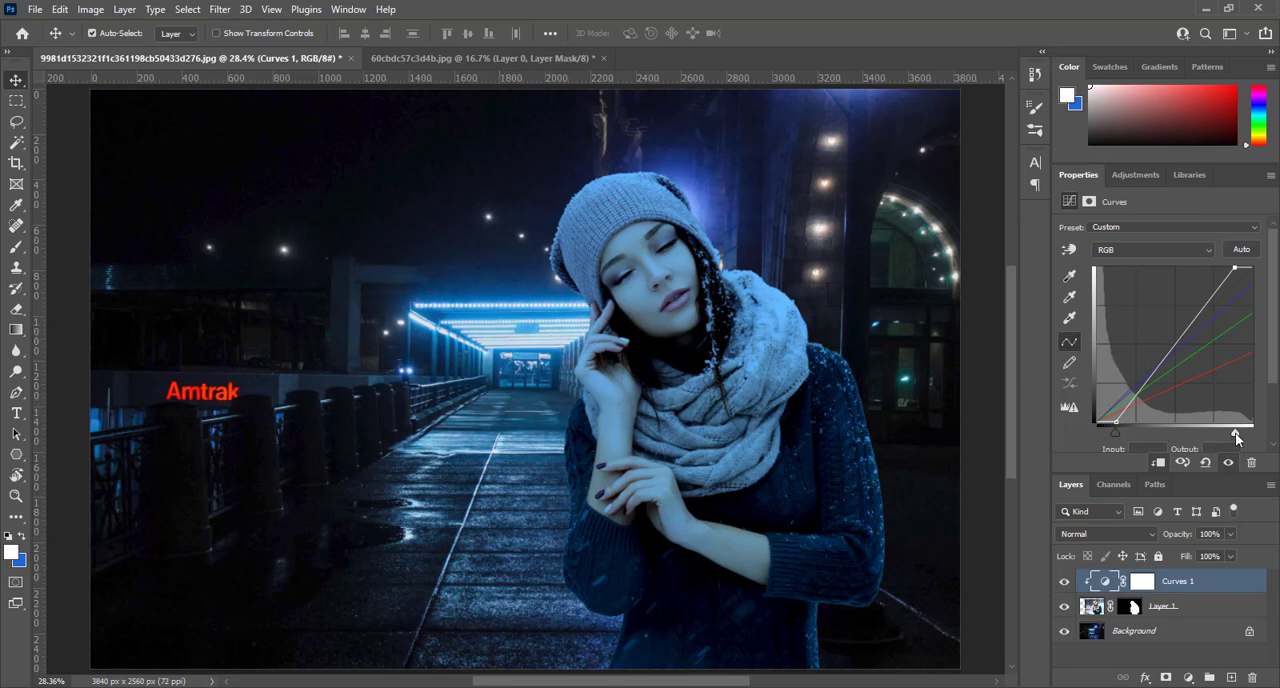
left_click_drag(1236, 437, 1231, 438)
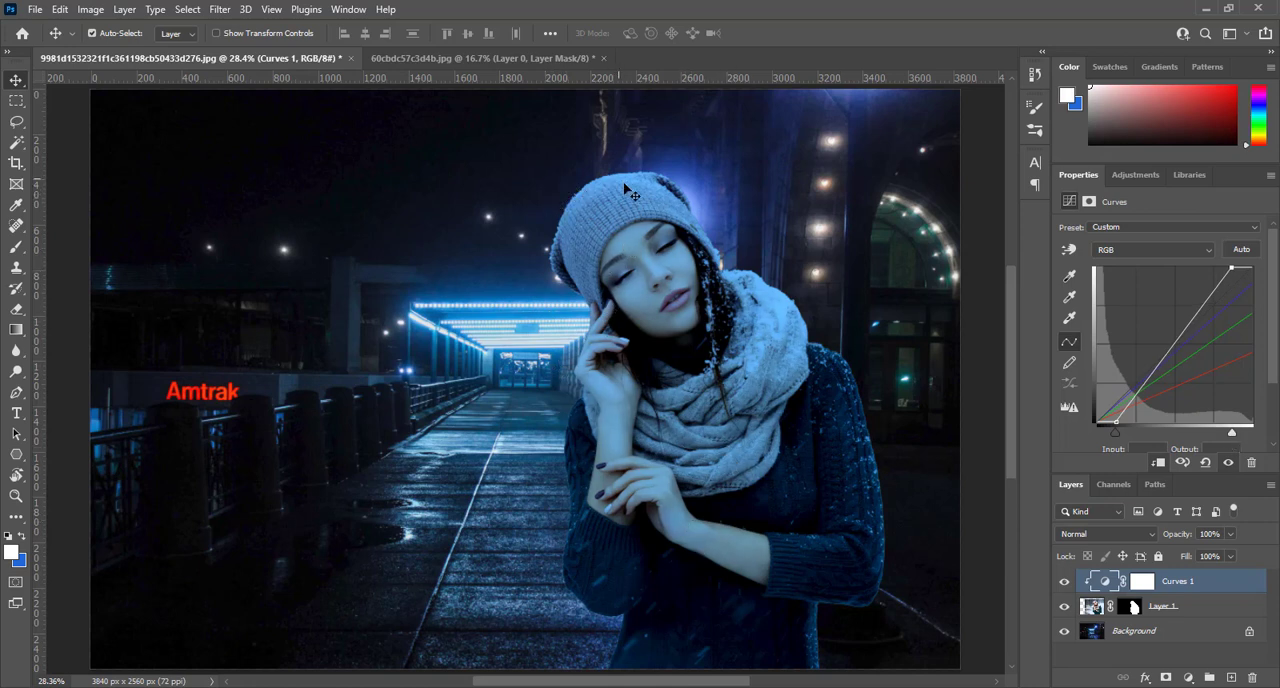
left_click(1064, 581)
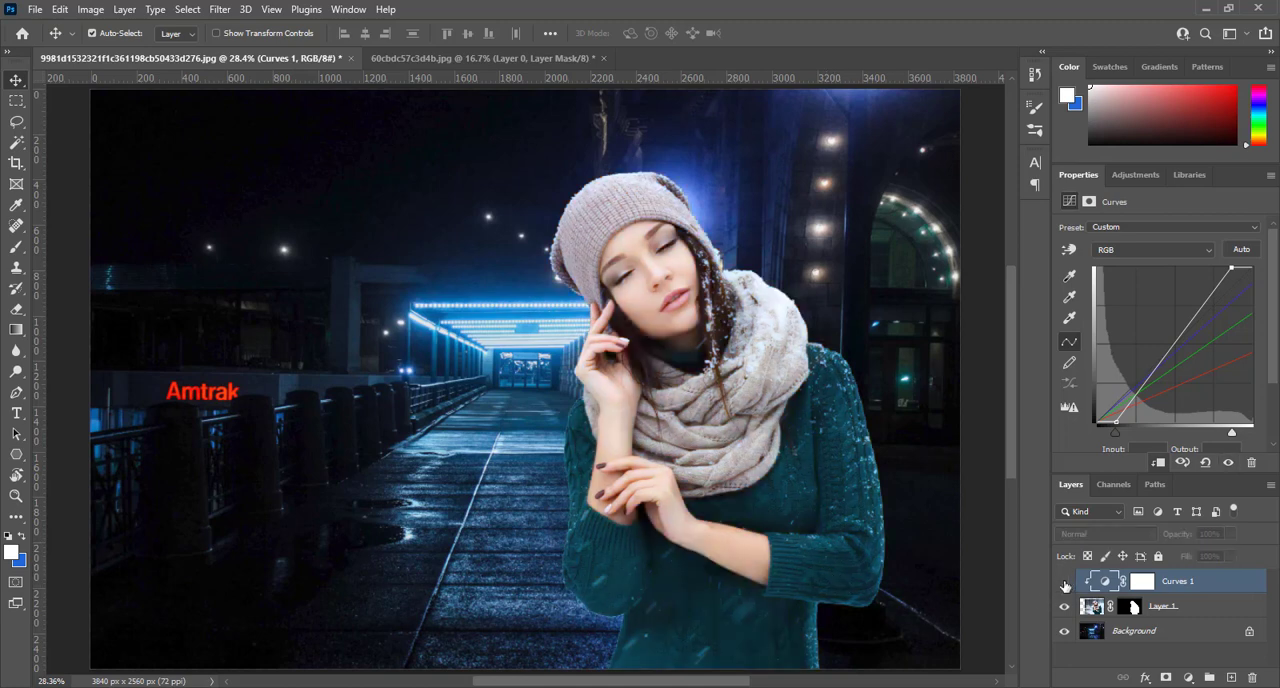
left_click(1064, 581)
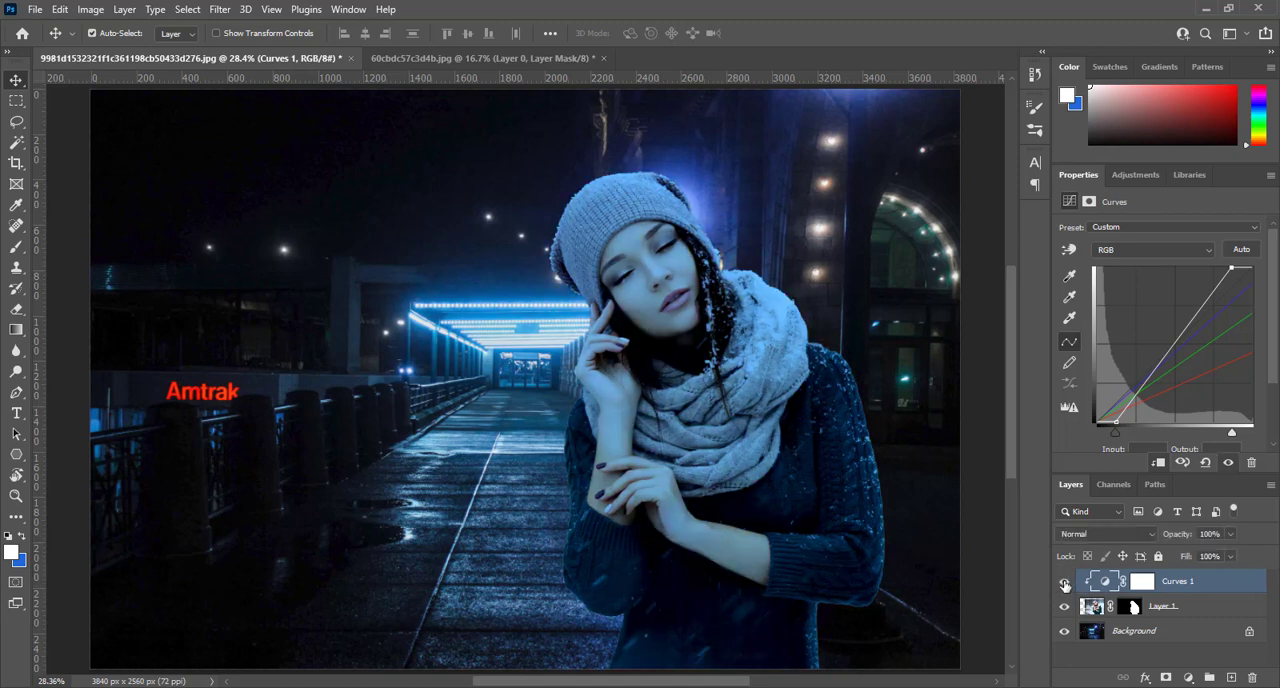